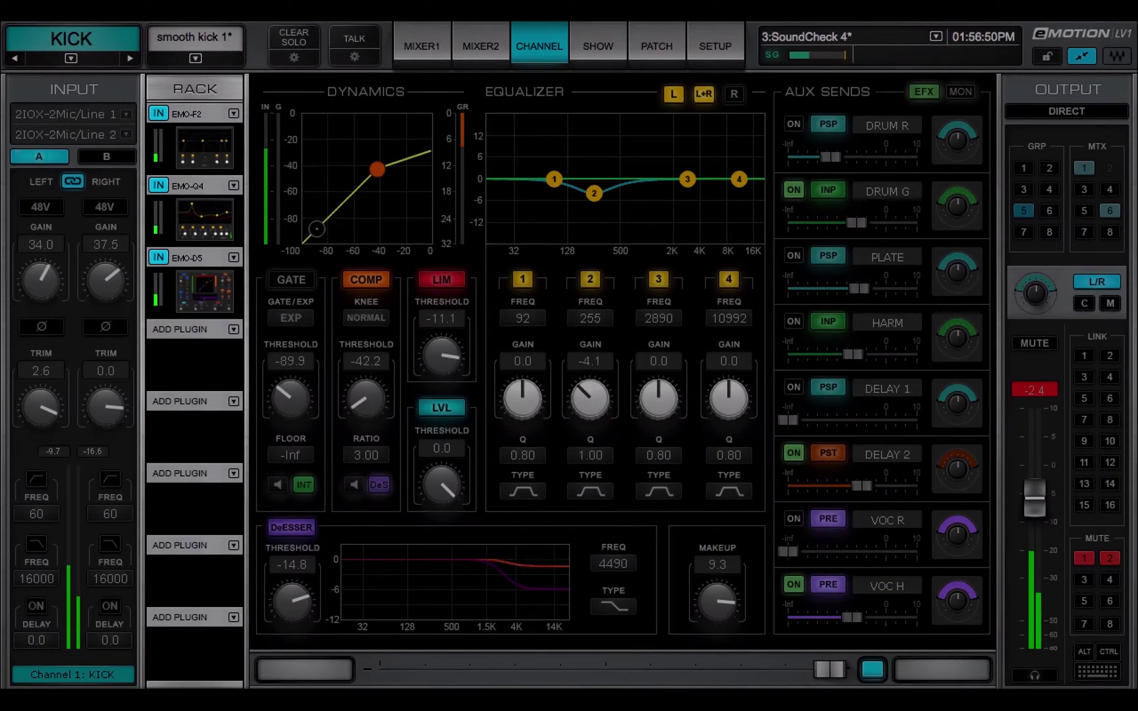
- Insert the L1 limiter from the Dynamics plug-ins into the fourth rack slot of the KICK channel
{"action": "left_click", "coordinate": [198, 329]}
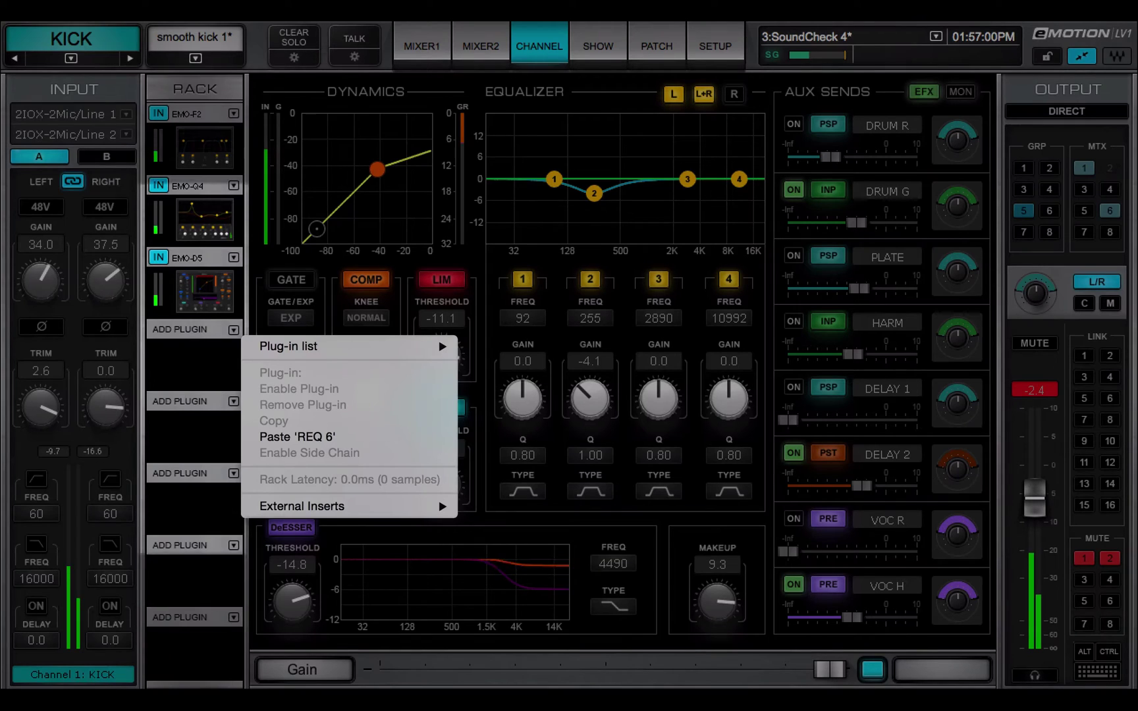
{"action": "mouse_move", "coordinate": [349, 347]}
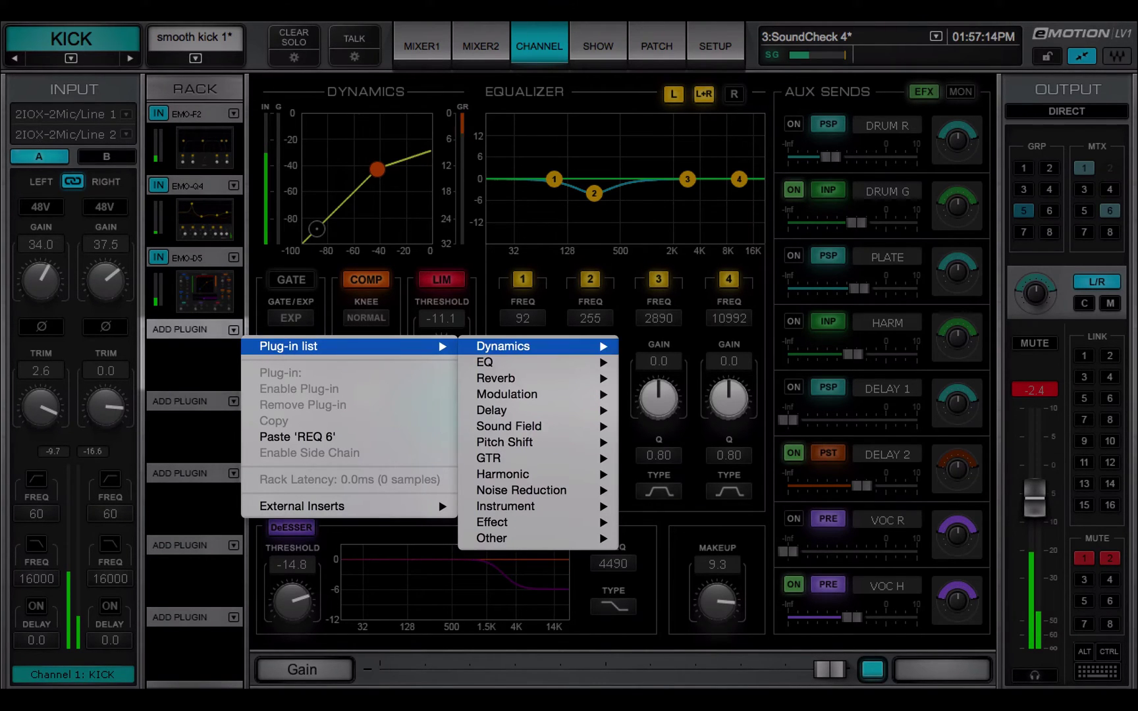
{"action": "mouse_move", "coordinate": [504, 346]}
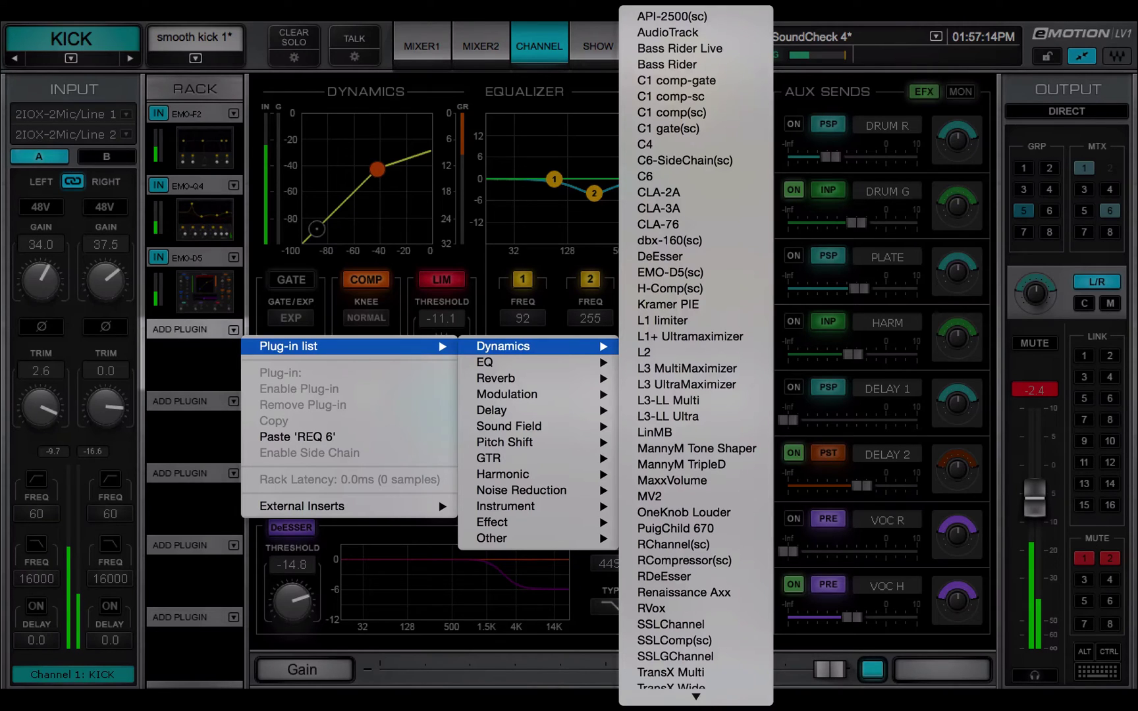
{"action": "left_click", "coordinate": [668, 320]}
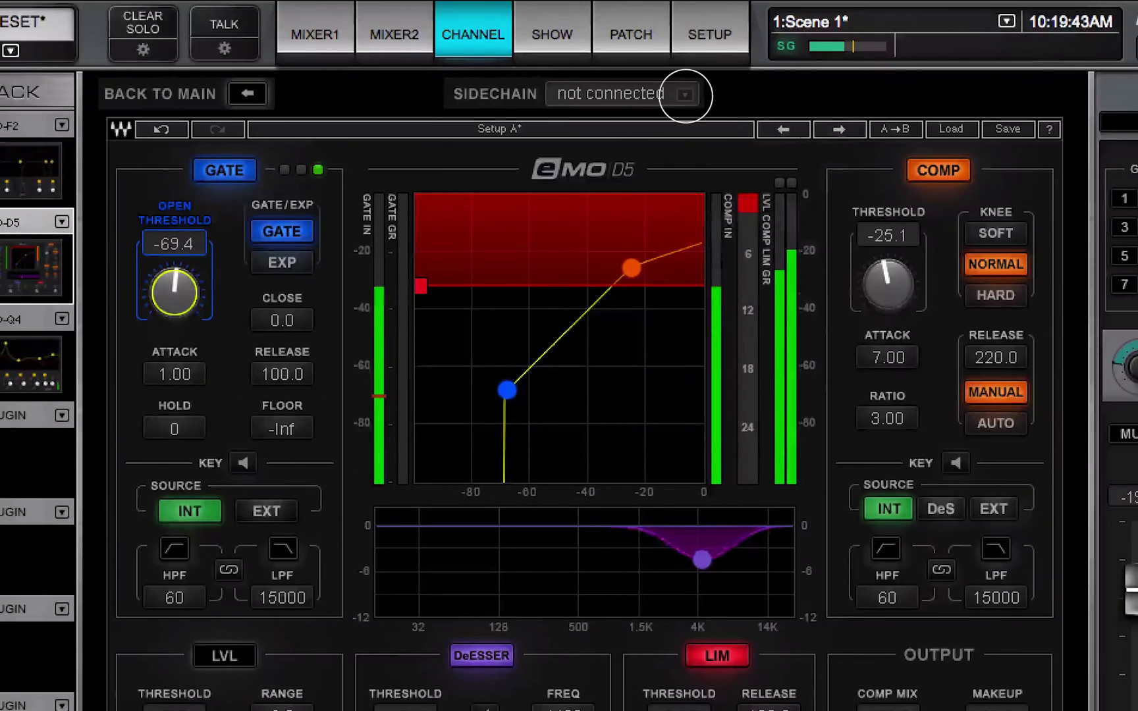
- Set the EMO-D5 sidechain source to the PreFader signal of aux Fx 1
{"action": "left_click", "coordinate": [686, 95]}
{"action": "mouse_move", "coordinate": [734, 185]}
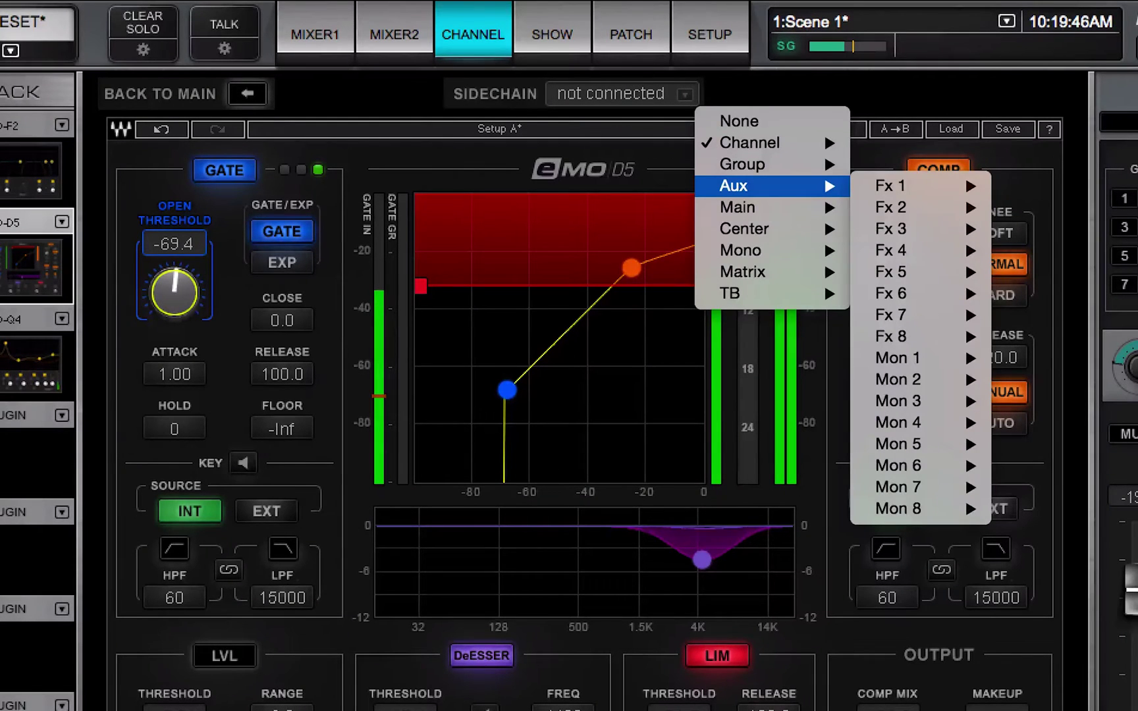
{"action": "mouse_move", "coordinate": [891, 186]}
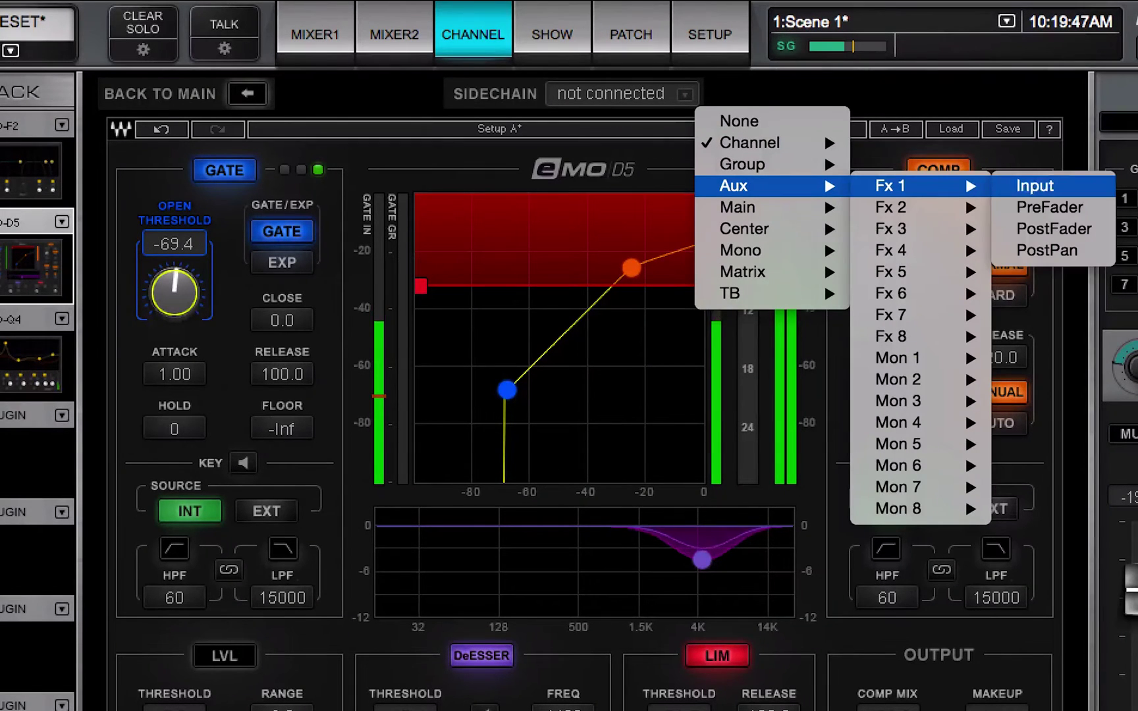
{"action": "left_click", "coordinate": [1049, 208]}
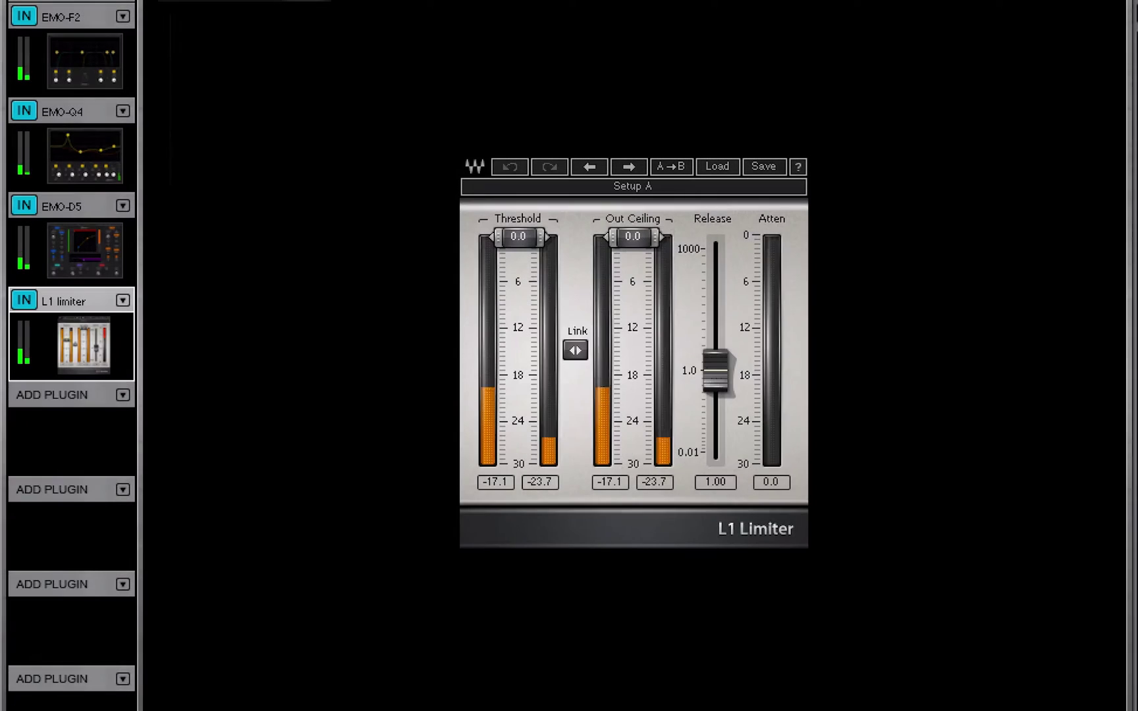
- Toggle the bypass of the L1 limiter on and off in the rack
{"action": "left_click", "coordinate": [123, 300]}
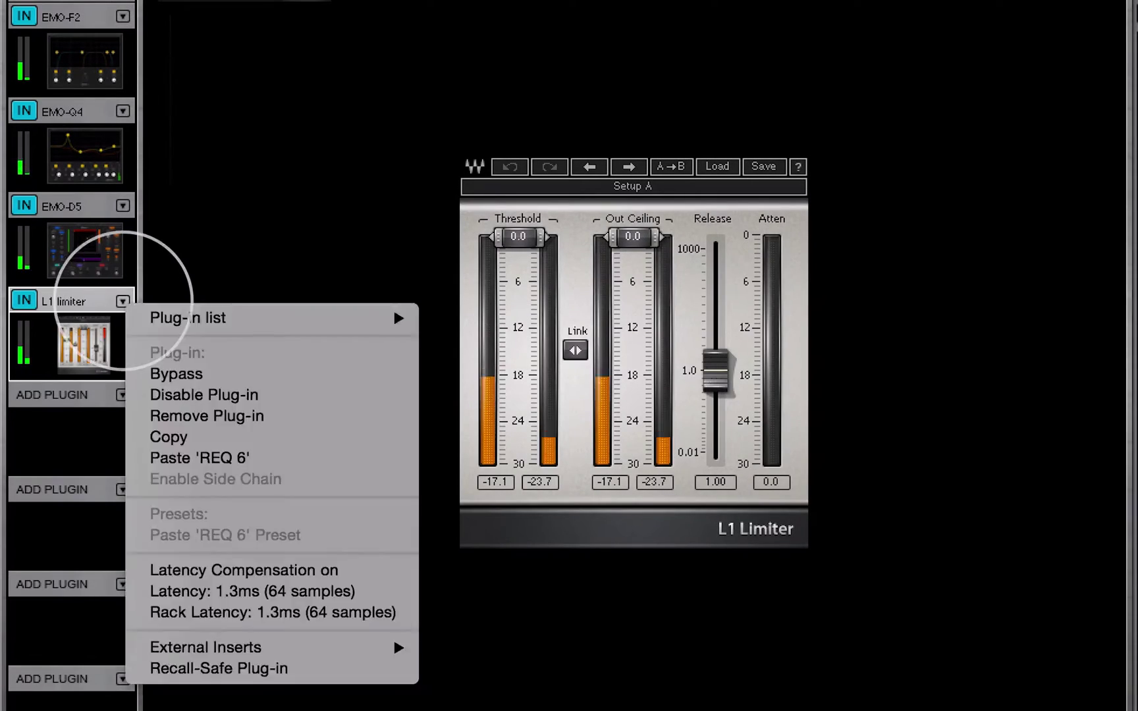
{"action": "left_click", "coordinate": [177, 373]}
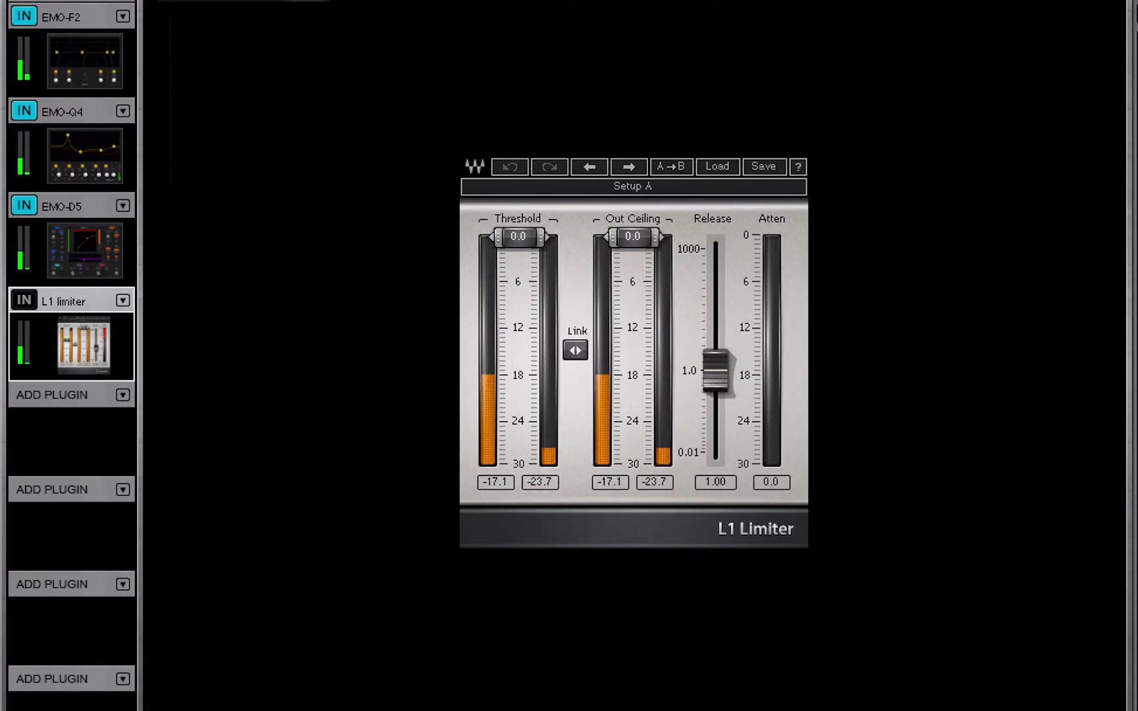
{"action": "left_click", "coordinate": [122, 300]}
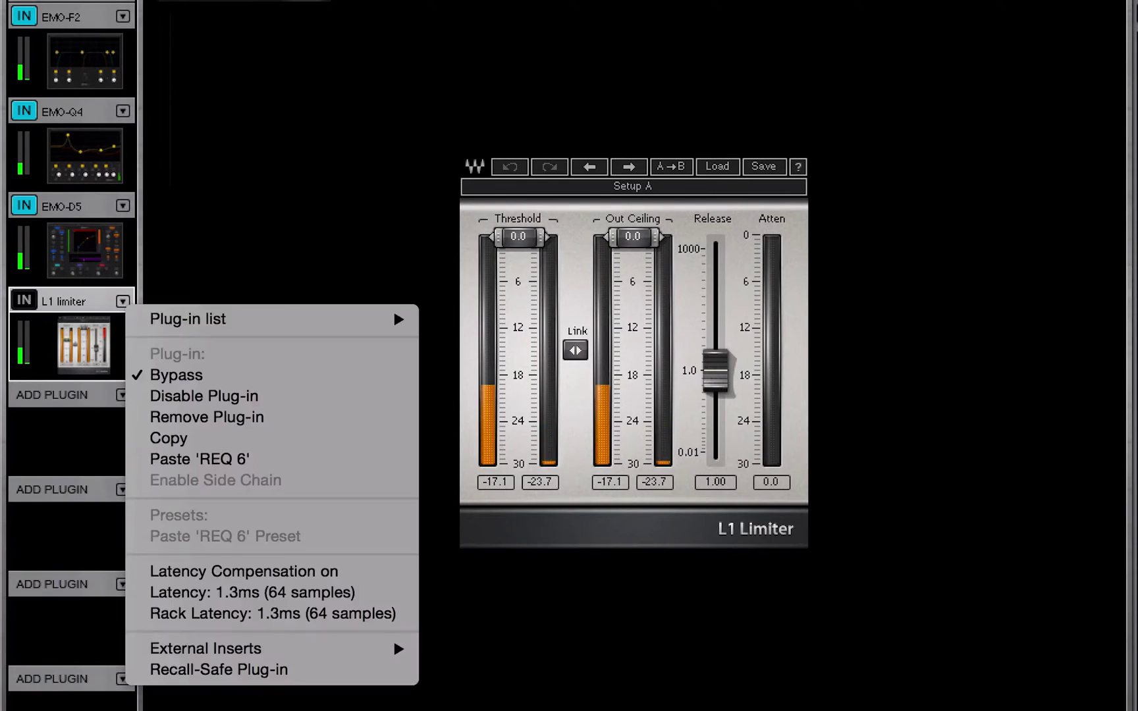
{"action": "left_click", "coordinate": [176, 375]}
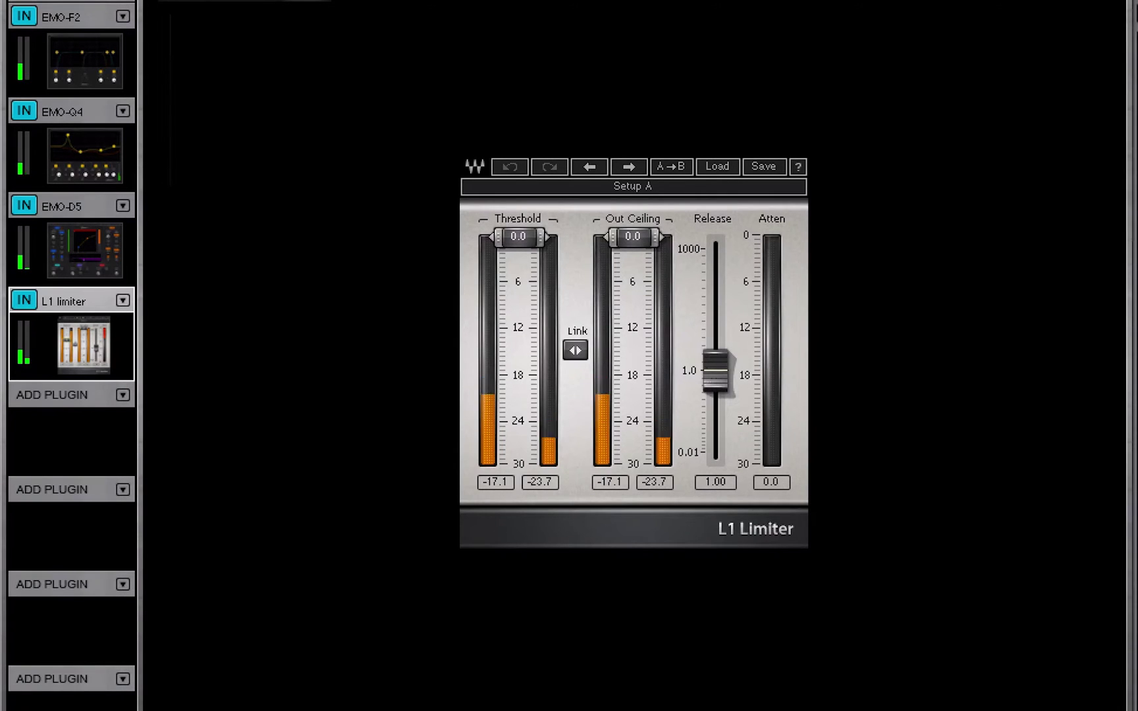
{"action": "left_click", "coordinate": [23, 300]}
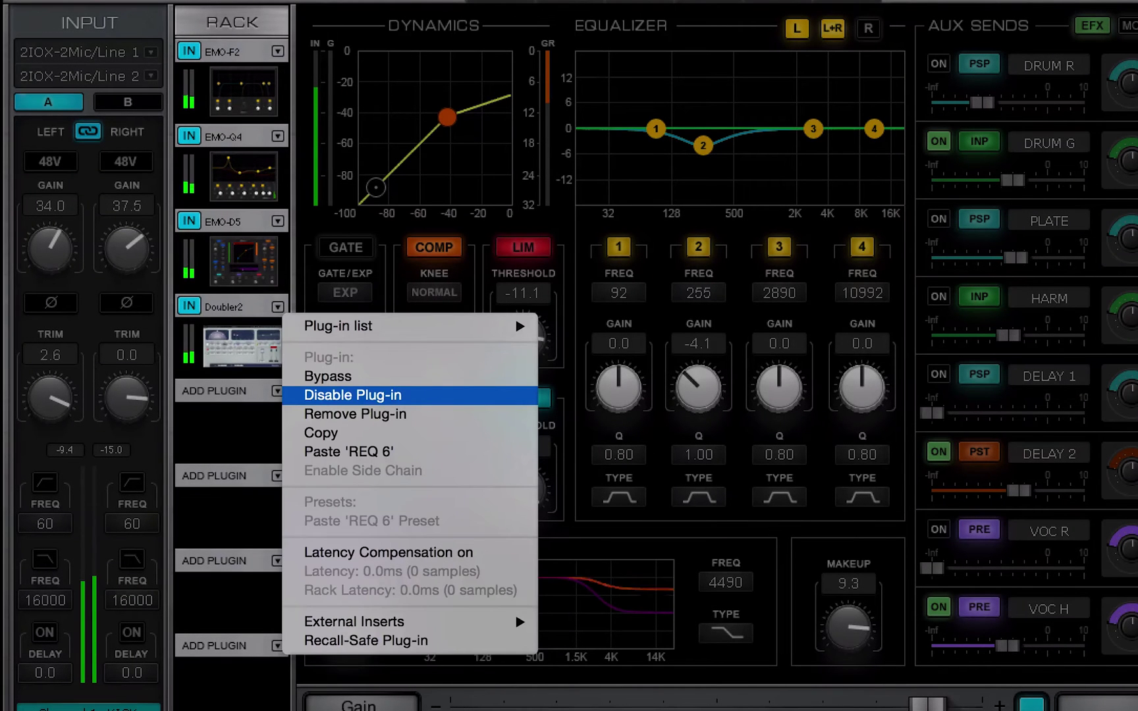
- Disable the Doubler2 plug-in in the fourth rack slot and enable it again
{"action": "left_click", "coordinate": [353, 395]}
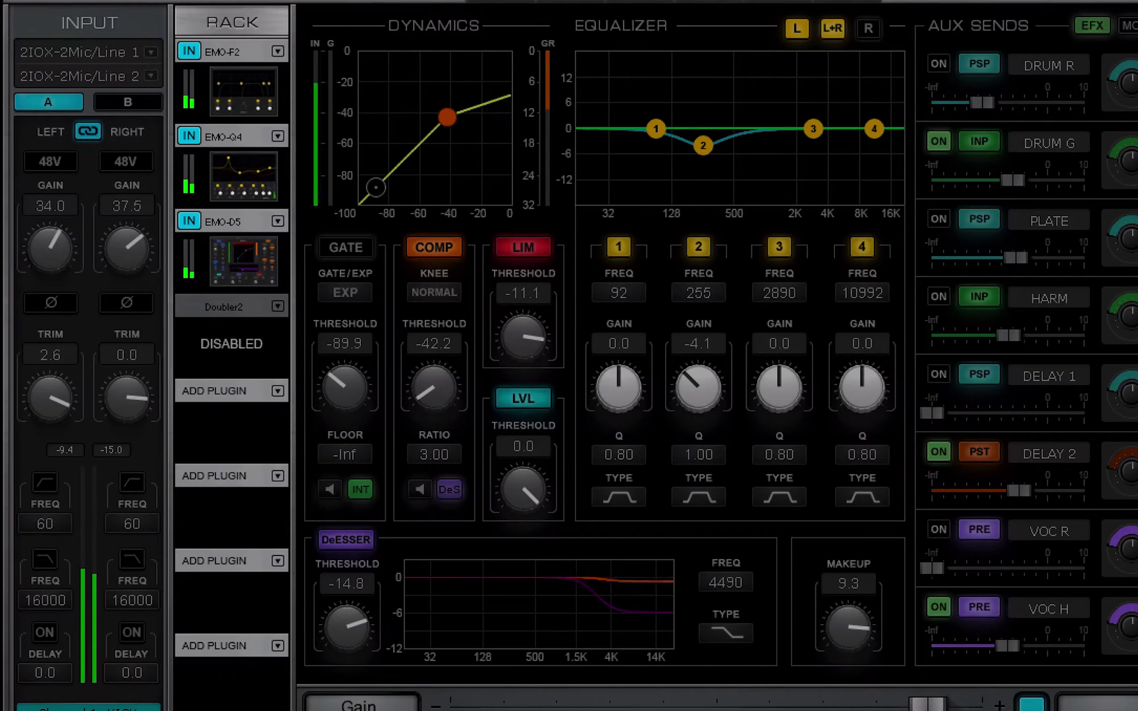
{"action": "left_click", "coordinate": [278, 307]}
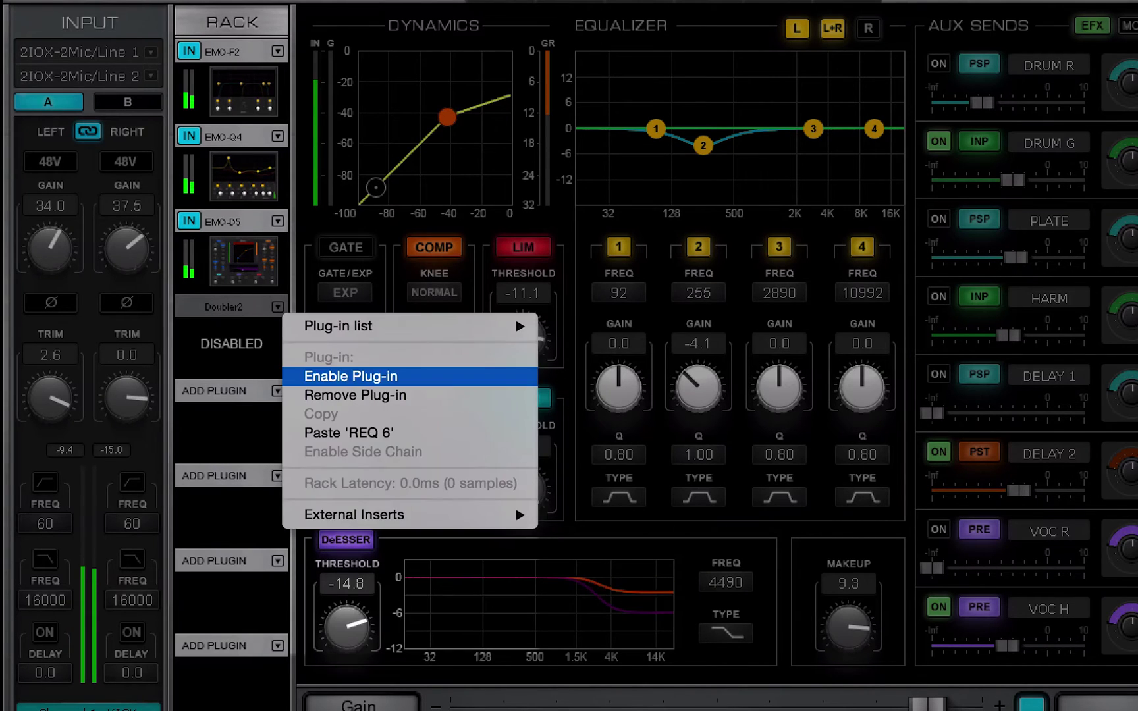
{"action": "left_click", "coordinate": [351, 376]}
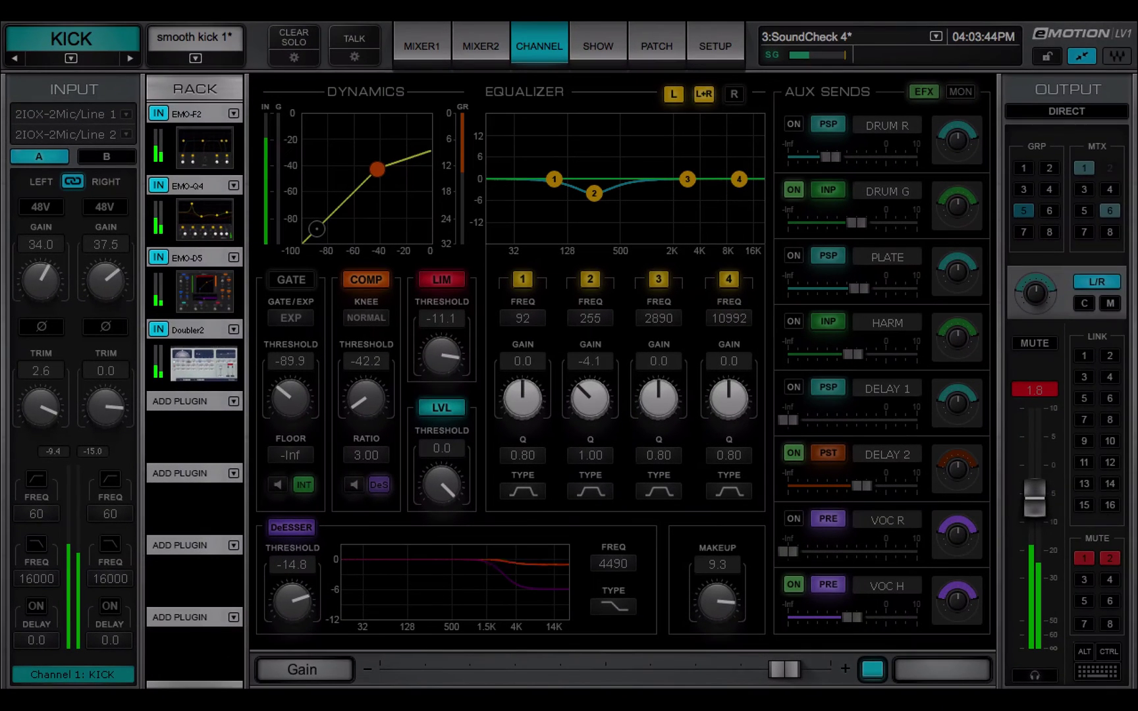
- Switch Doubler2 off and back on directly at its slot in the KICK rack
{"action": "key", "text": "ctrl"}
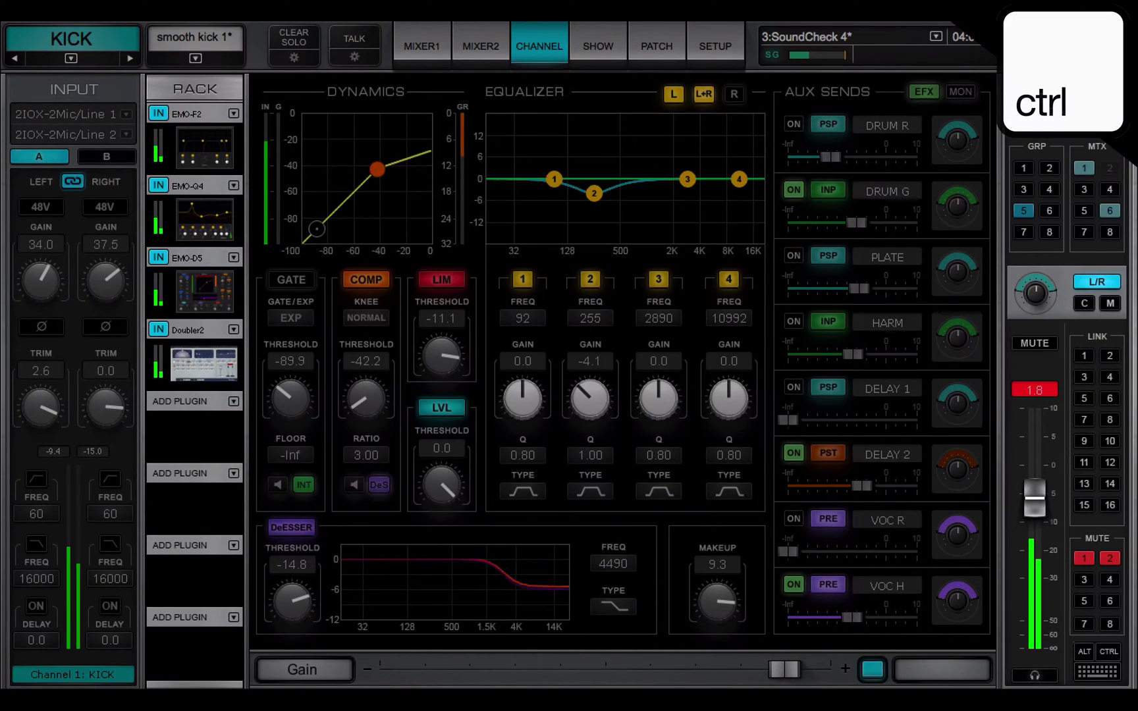
{"action": "left_click", "coordinate": [194, 364], "text": "ctrl"}
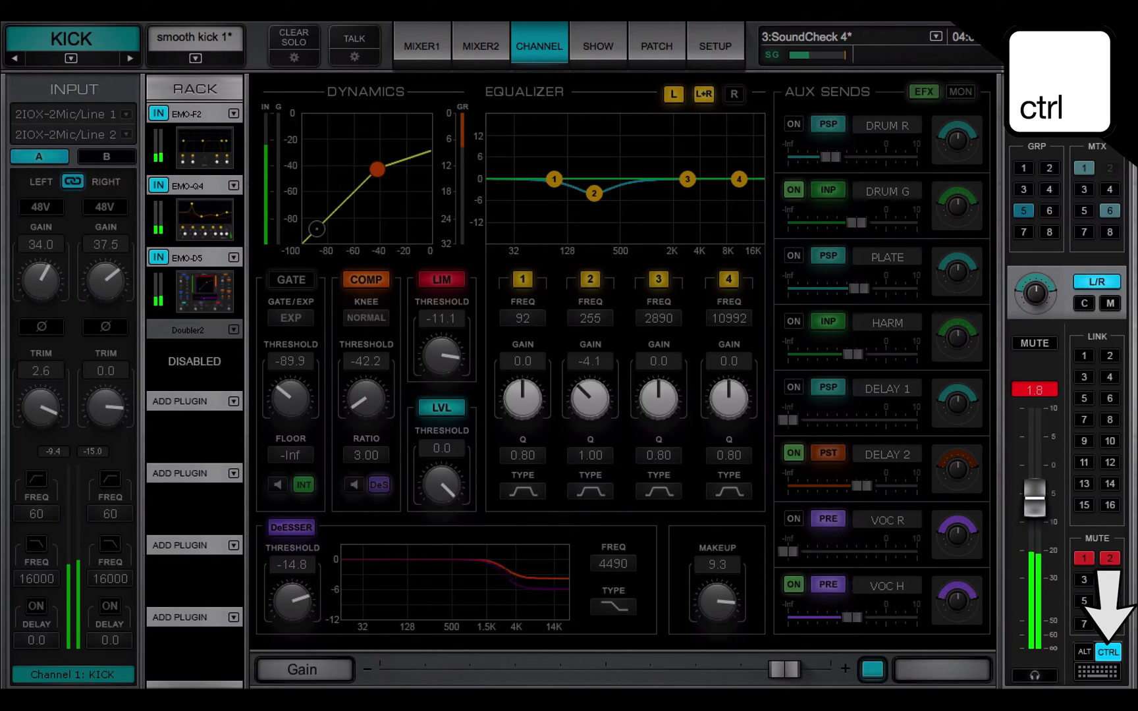
{"action": "left_click", "coordinate": [192, 359], "text": "ctrl"}
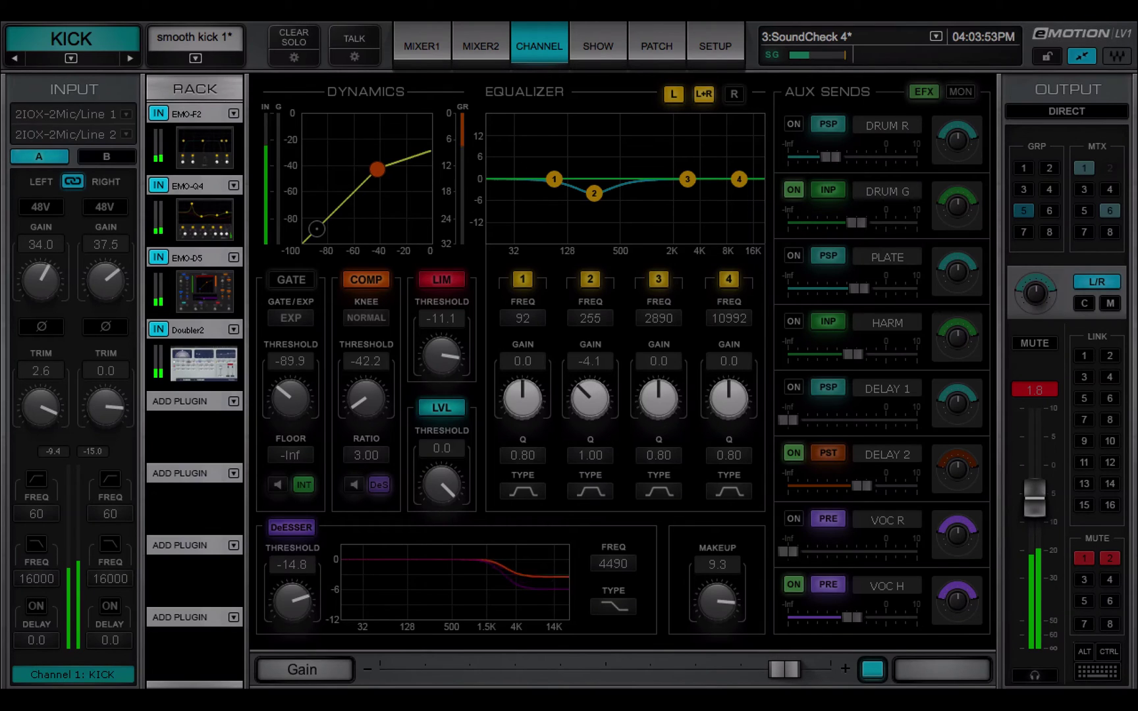
- Remove the Doubler2 plug-in from the fourth slot of the KICK rack
{"action": "right_click", "coordinate": [235, 333]}
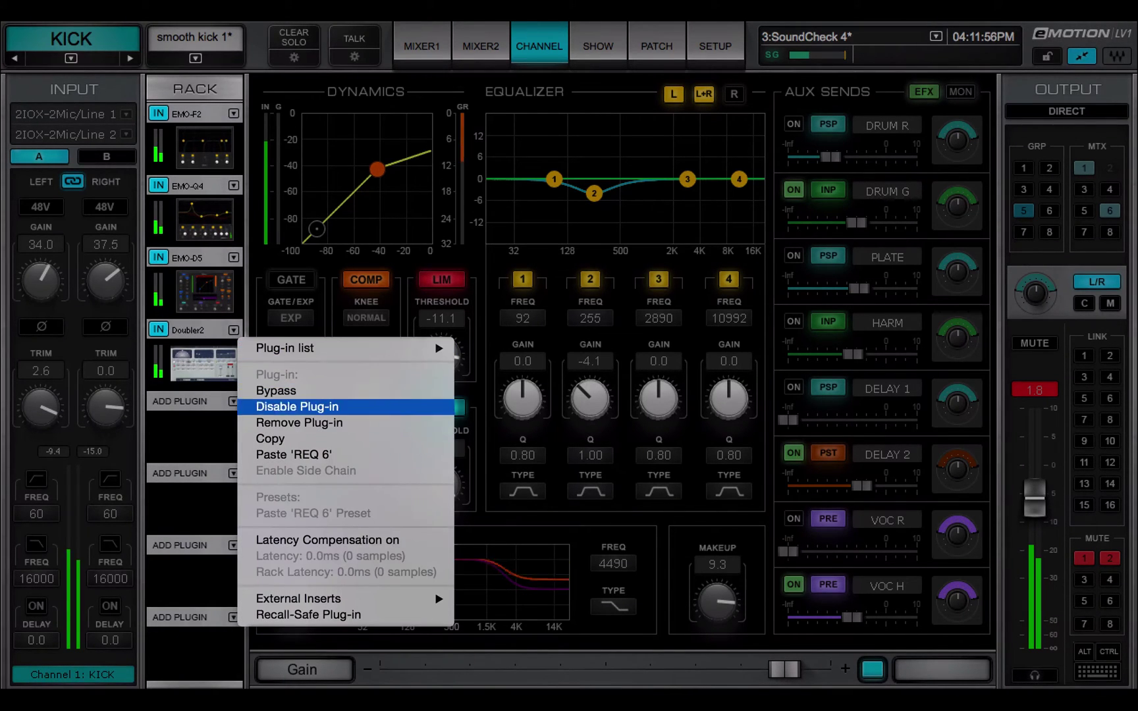
{"action": "left_click", "coordinate": [300, 422]}
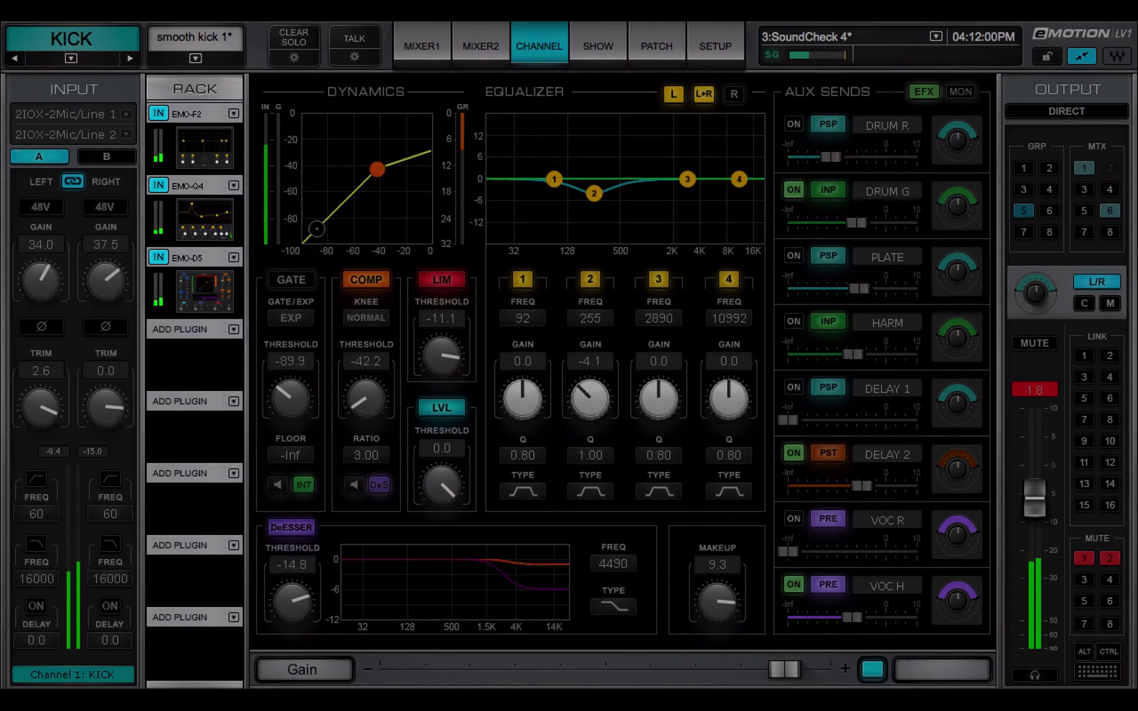
- Copy the EMO-D5 plug-in and paste it into the empty fourth slot and onto the EMO-Q4 slot
{"action": "right_click", "coordinate": [235, 258]}
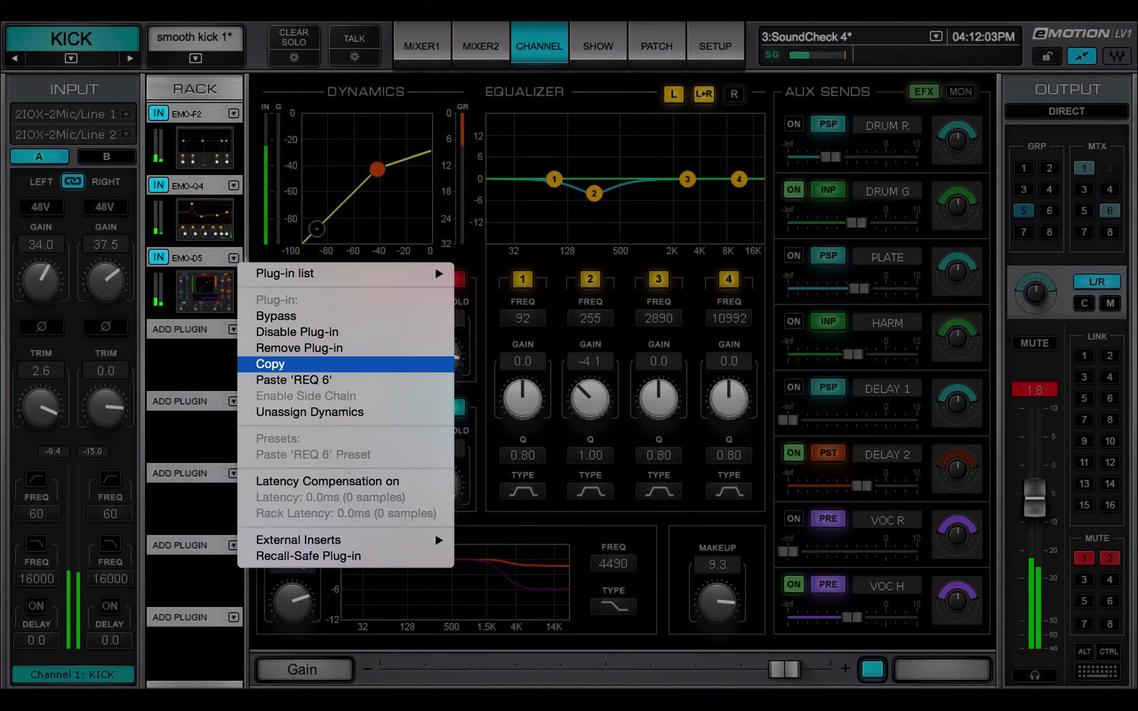
{"action": "left_click", "coordinate": [276, 364]}
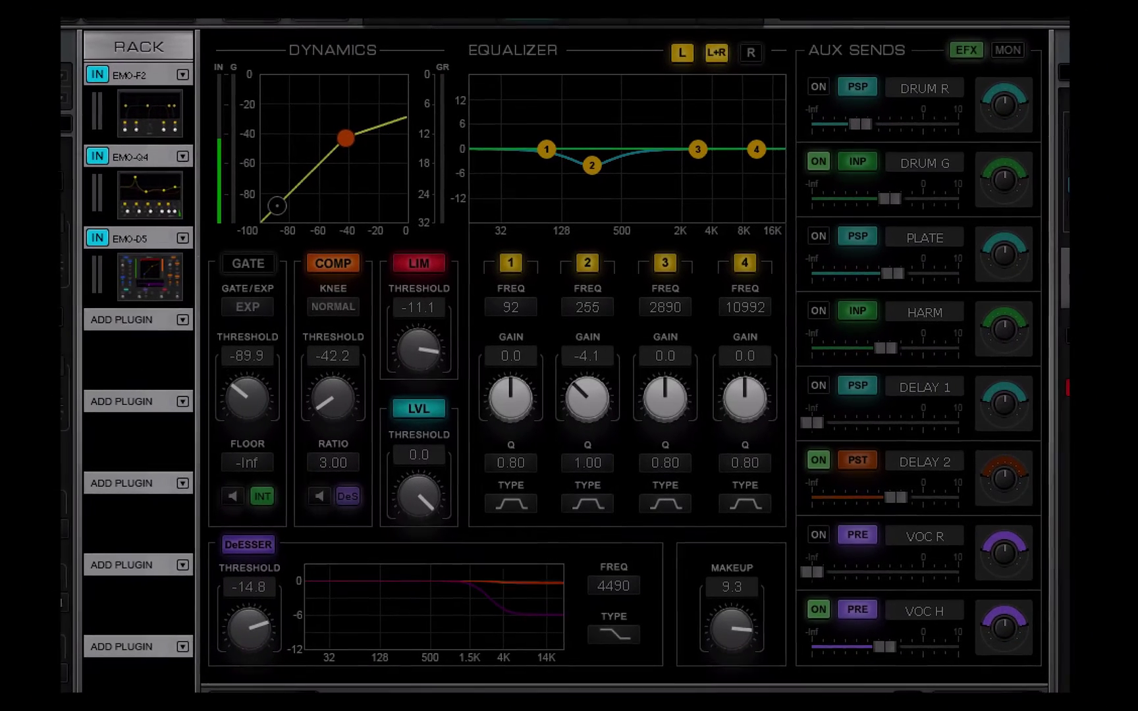
{"action": "left_click", "coordinate": [204, 323]}
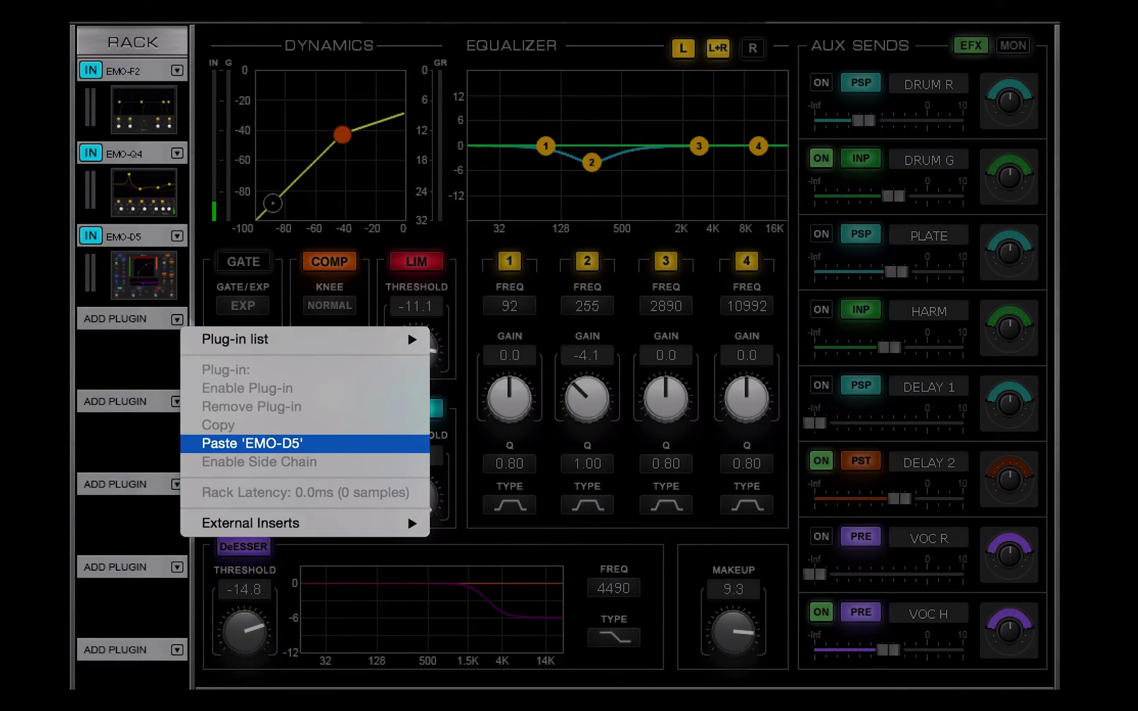
{"action": "left_click", "coordinate": [252, 444]}
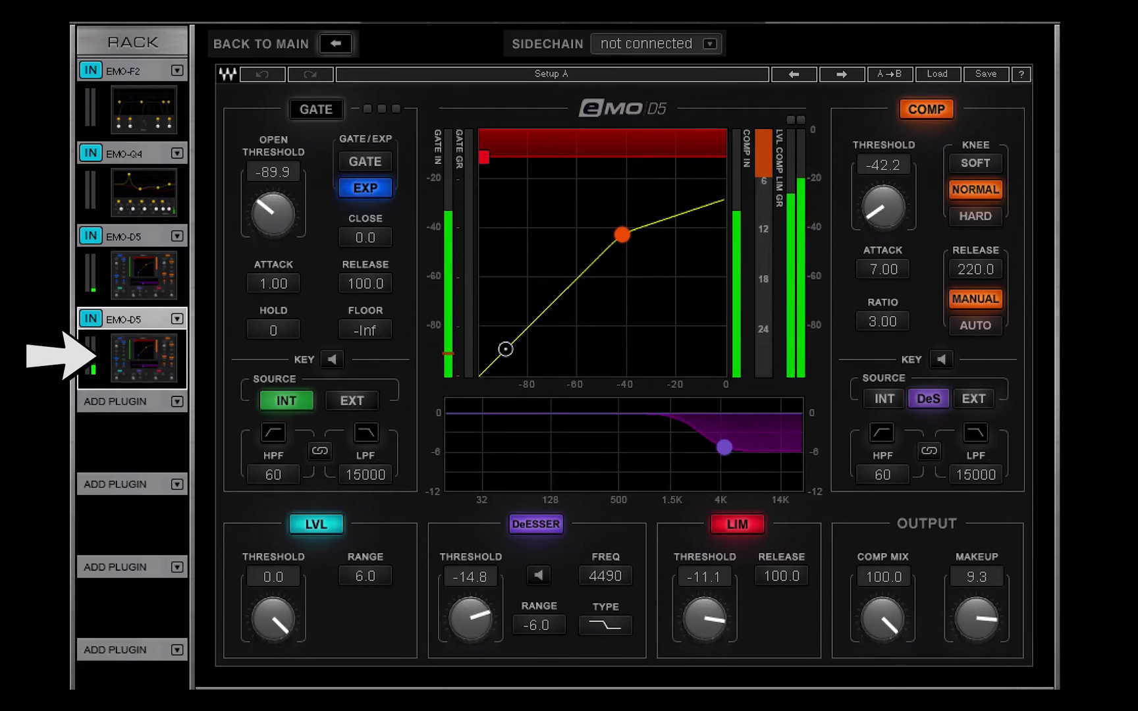
{"action": "left_click", "coordinate": [177, 153]}
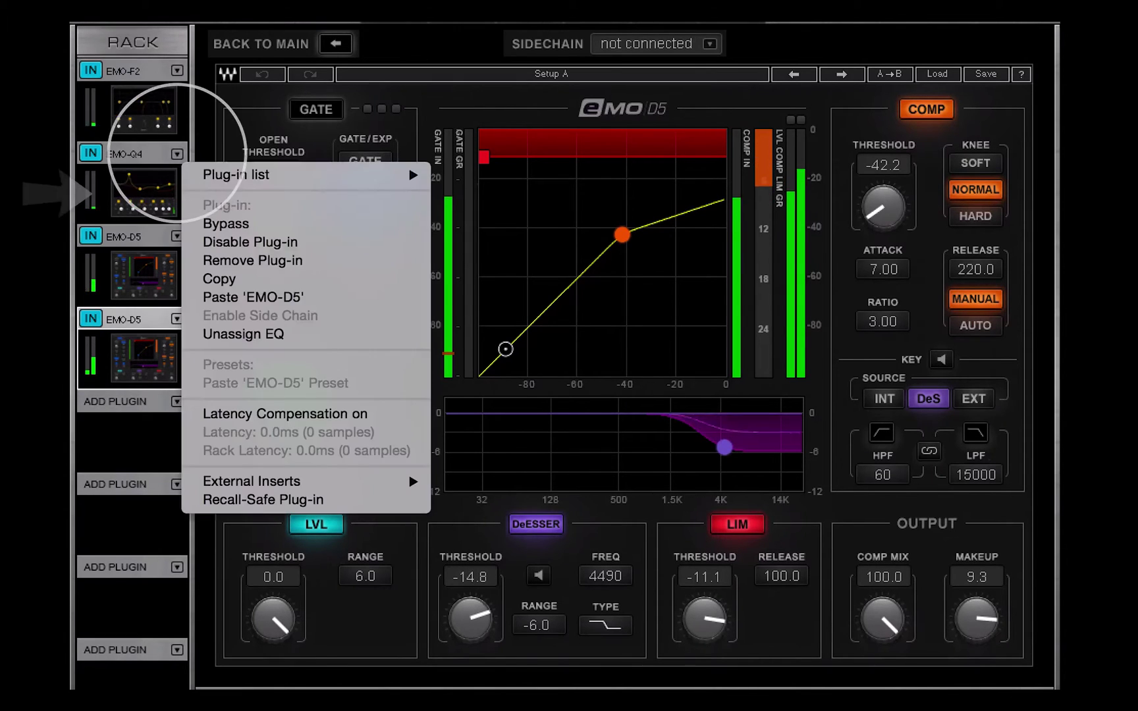
{"action": "left_click", "coordinate": [253, 297]}
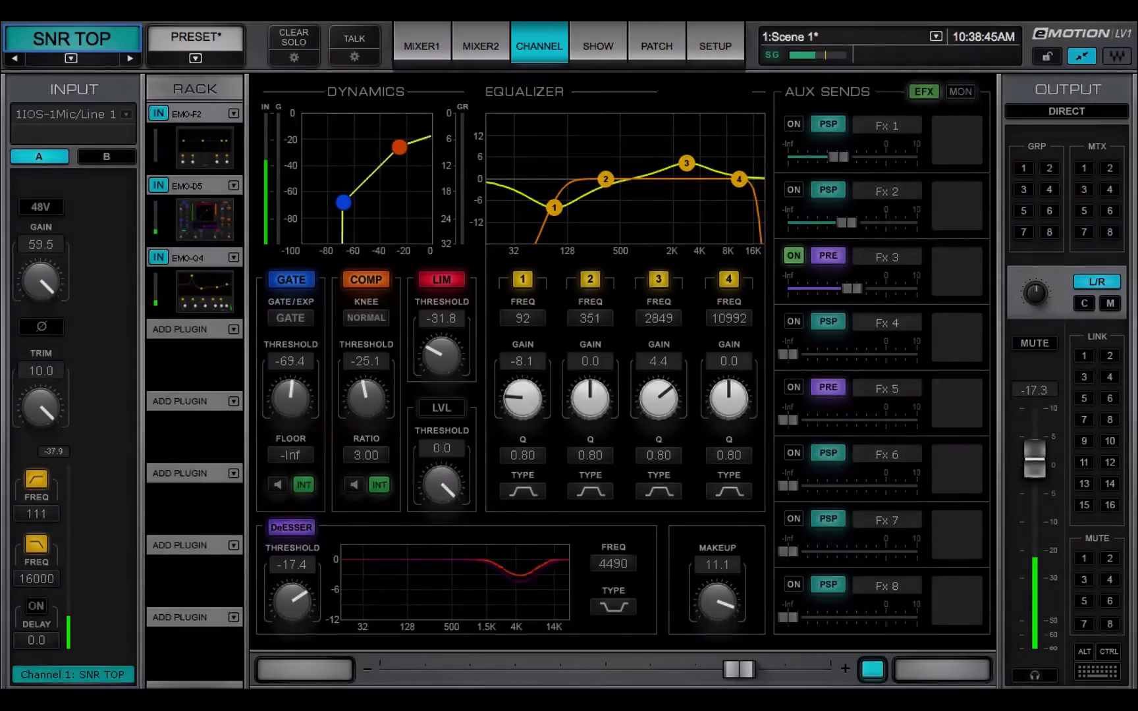
- Insert the IR1(mono/stereo) reverb into the fifth rack slot of the SNR TOP channel
{"action": "left_click", "coordinate": [233, 401]}
{"action": "mouse_move", "coordinate": [283, 417]}
{"action": "mouse_move", "coordinate": [491, 449]}
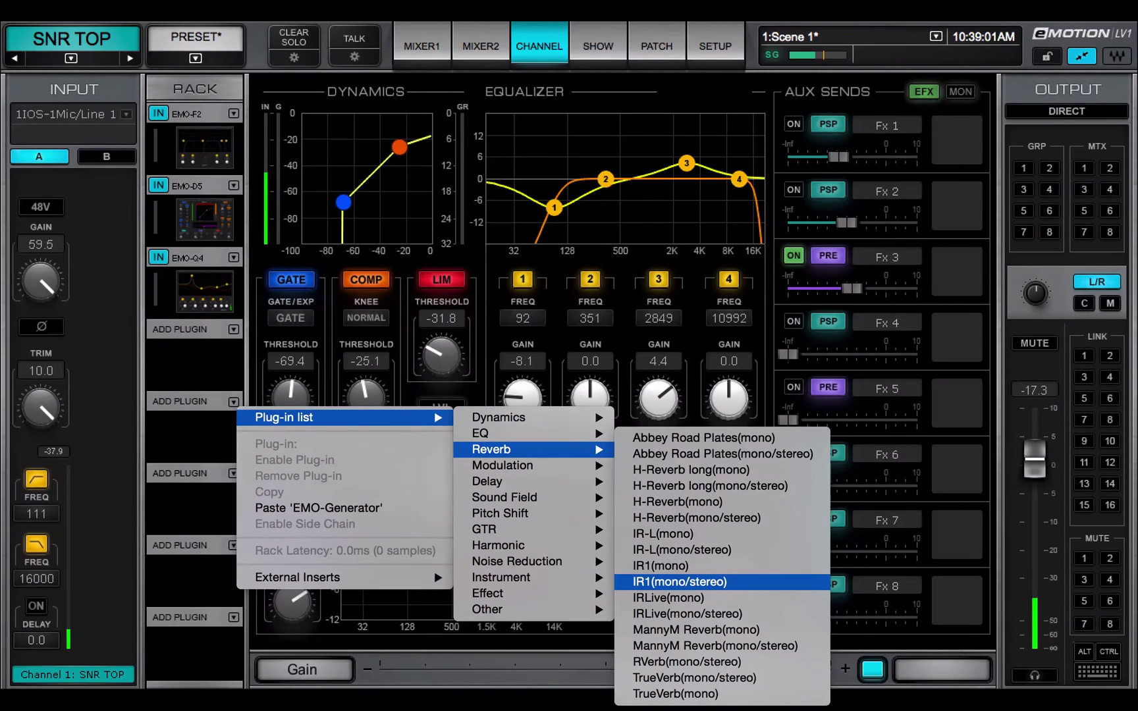
{"action": "left_click", "coordinate": [680, 581]}
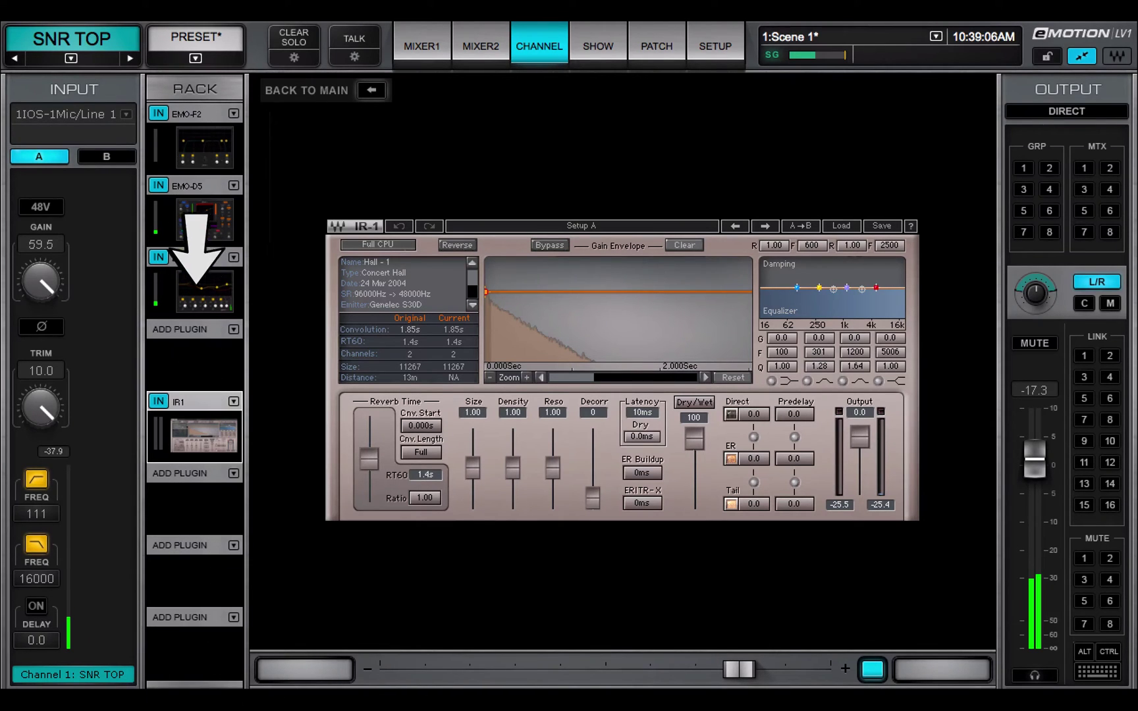
- Insert the L3-LL Multi(stereo) dynamics plug-in into the sixth rack slot, directly after the IR1 reverb
{"action": "left_click", "coordinate": [234, 473]}
{"action": "mouse_move", "coordinate": [296, 492]}
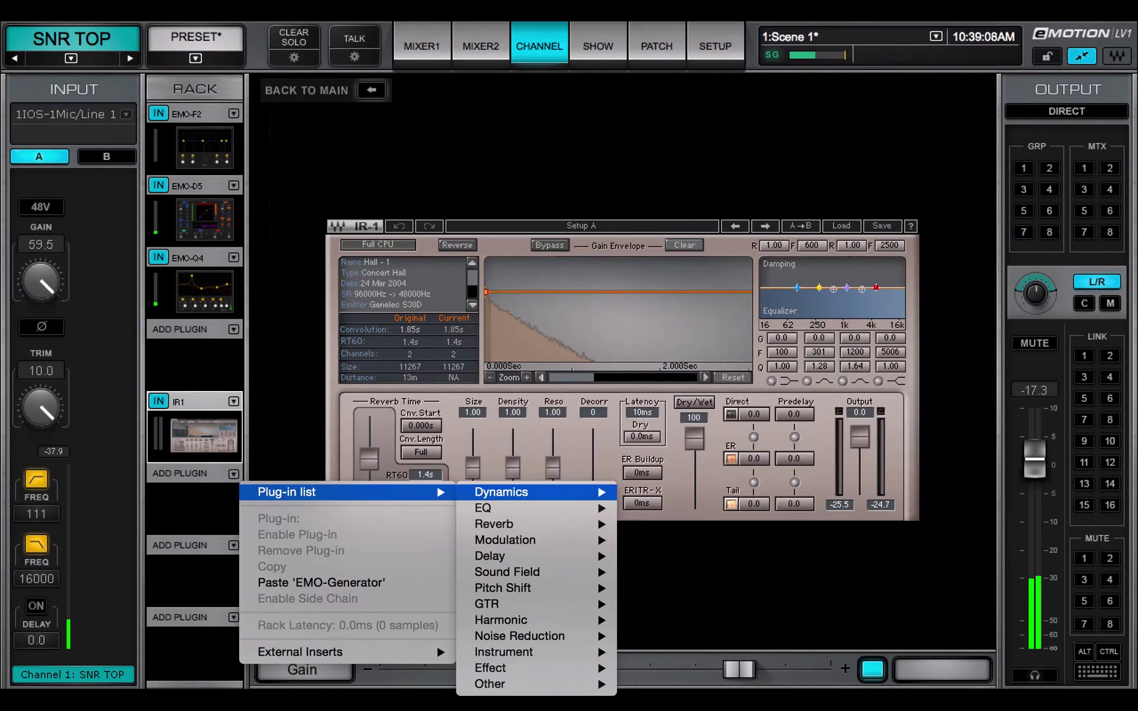
{"action": "mouse_move", "coordinate": [510, 492]}
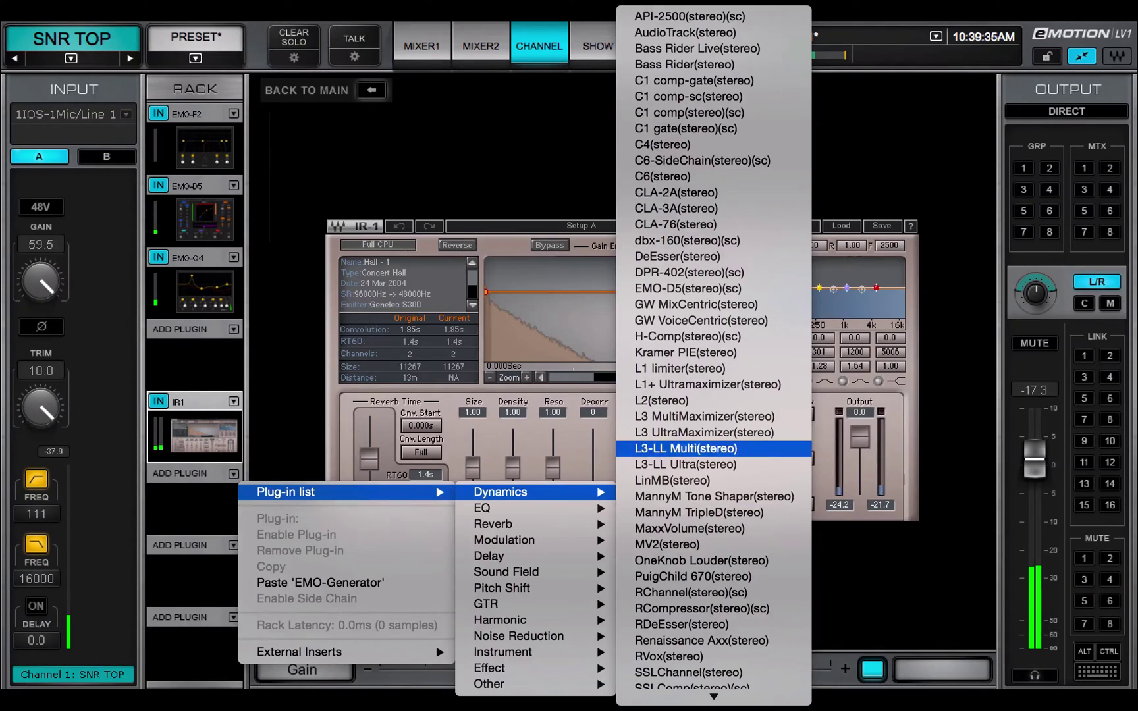
{"action": "left_click", "coordinate": [685, 448]}
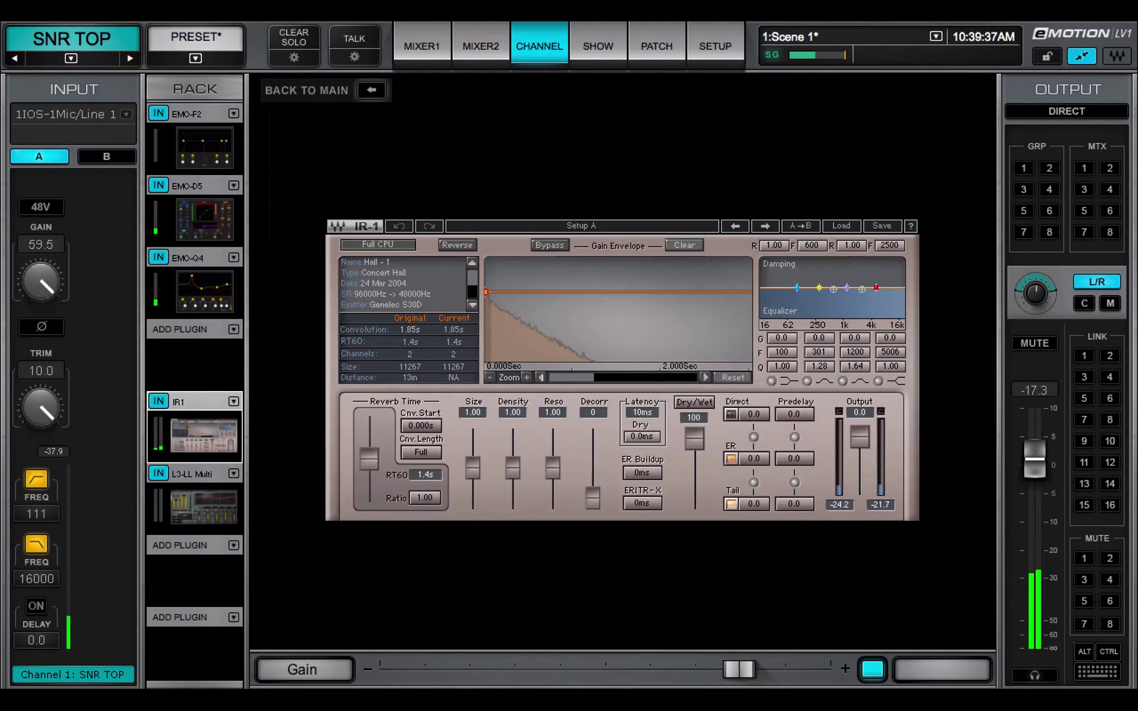
- Insert the L2(mono) dynamics plug-in into the empty fourth rack slot, before the IR1 reverb
{"action": "left_click", "coordinate": [233, 329]}
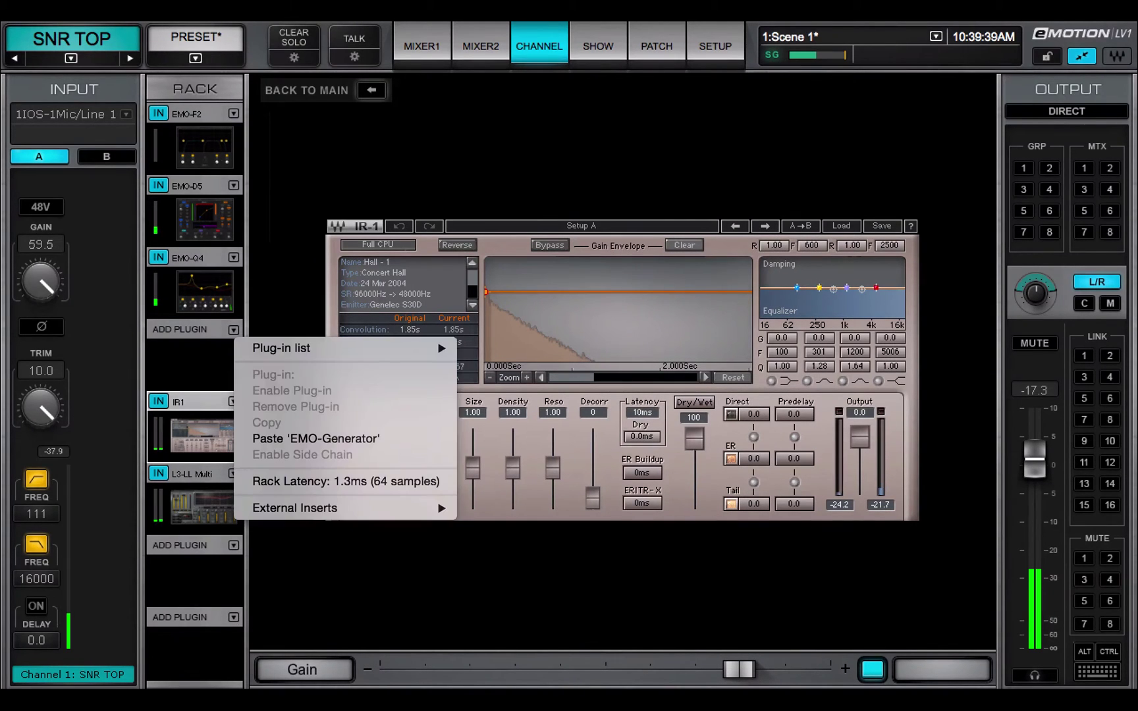
{"action": "mouse_move", "coordinate": [296, 348]}
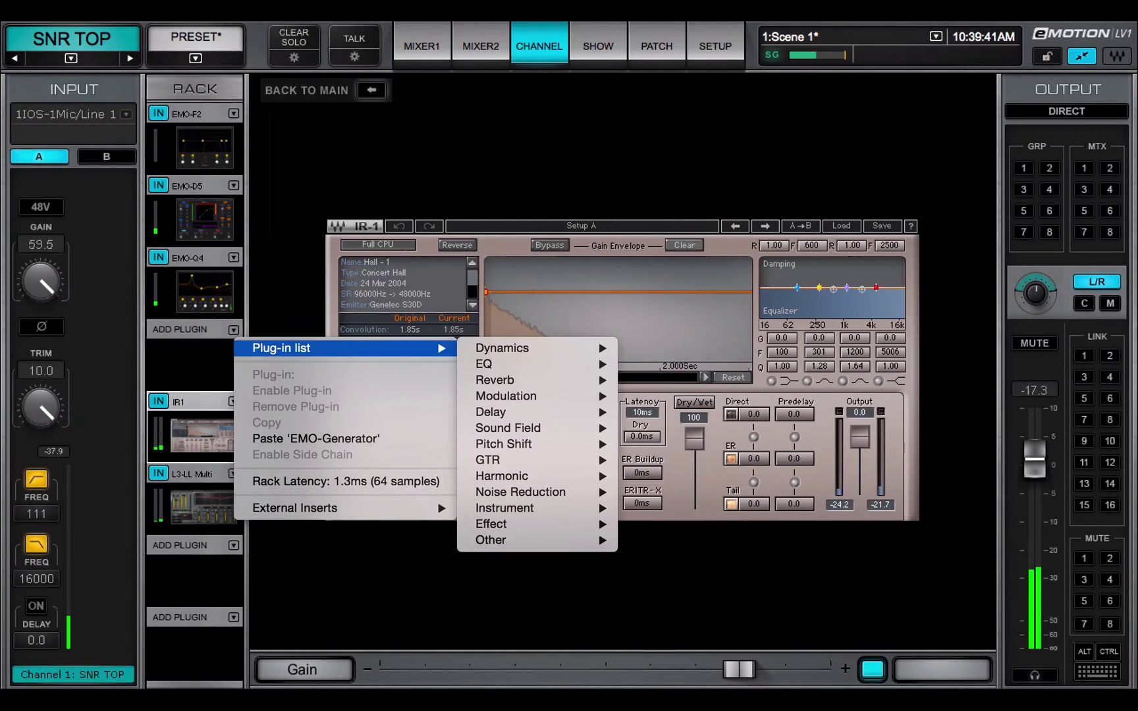
{"action": "mouse_move", "coordinate": [514, 348]}
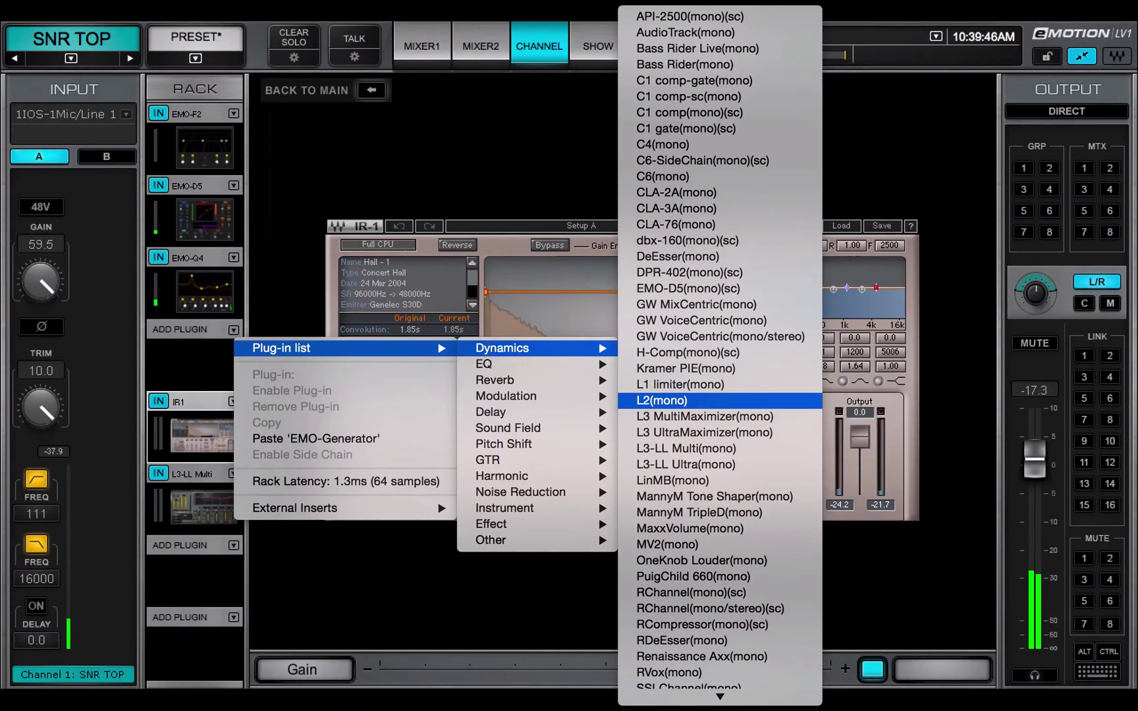
{"action": "left_click", "coordinate": [679, 400]}
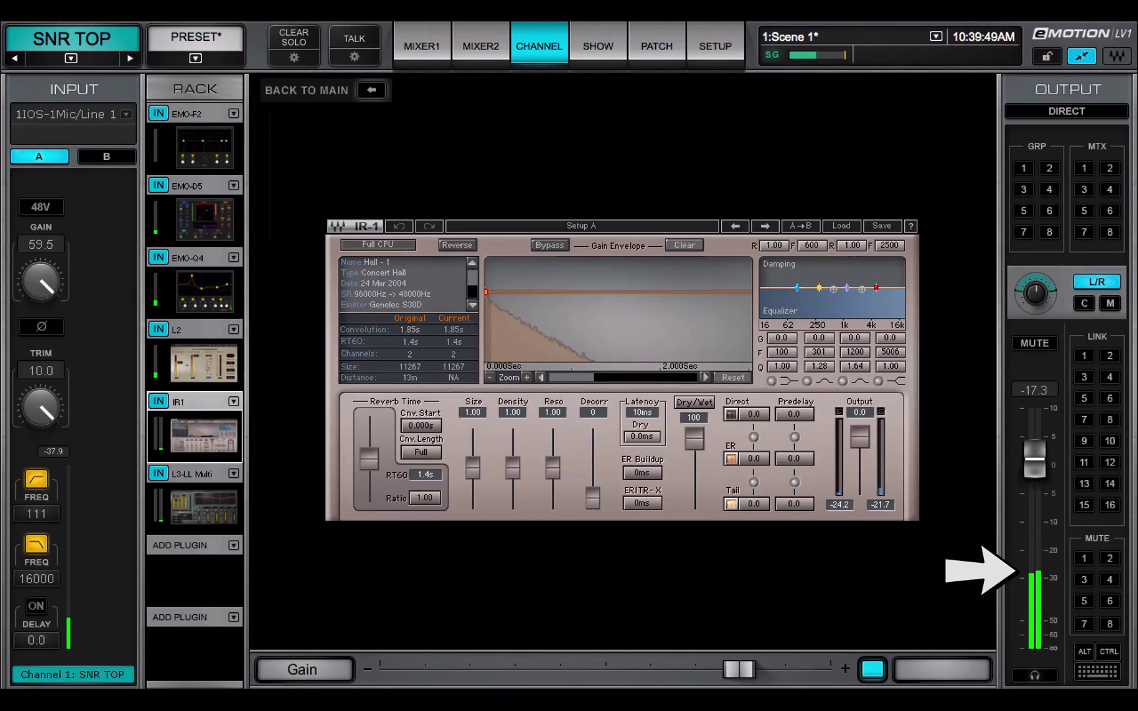
{"action": "mouse_move", "coordinate": [1035, 460]}
{"action": "left_mouse_down"}
{"action": "mouse_move", "coordinate": [1035, 479]}
{"action": "mouse_move", "coordinate": [1035, 448]}
{"action": "mouse_move", "coordinate": [1035, 457]}
{"action": "left_mouse_up"}
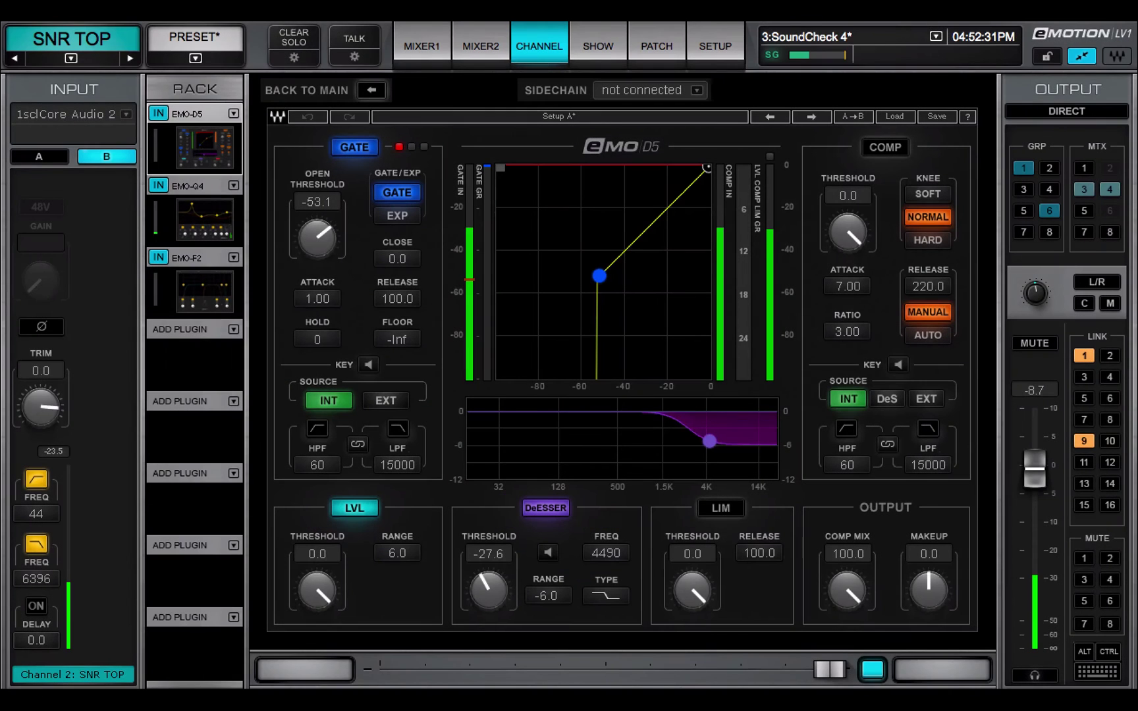
- Open the EMO-Q4 equalizer in the second rack slot of the SNR TOP channel
{"action": "left_click", "coordinate": [205, 220]}
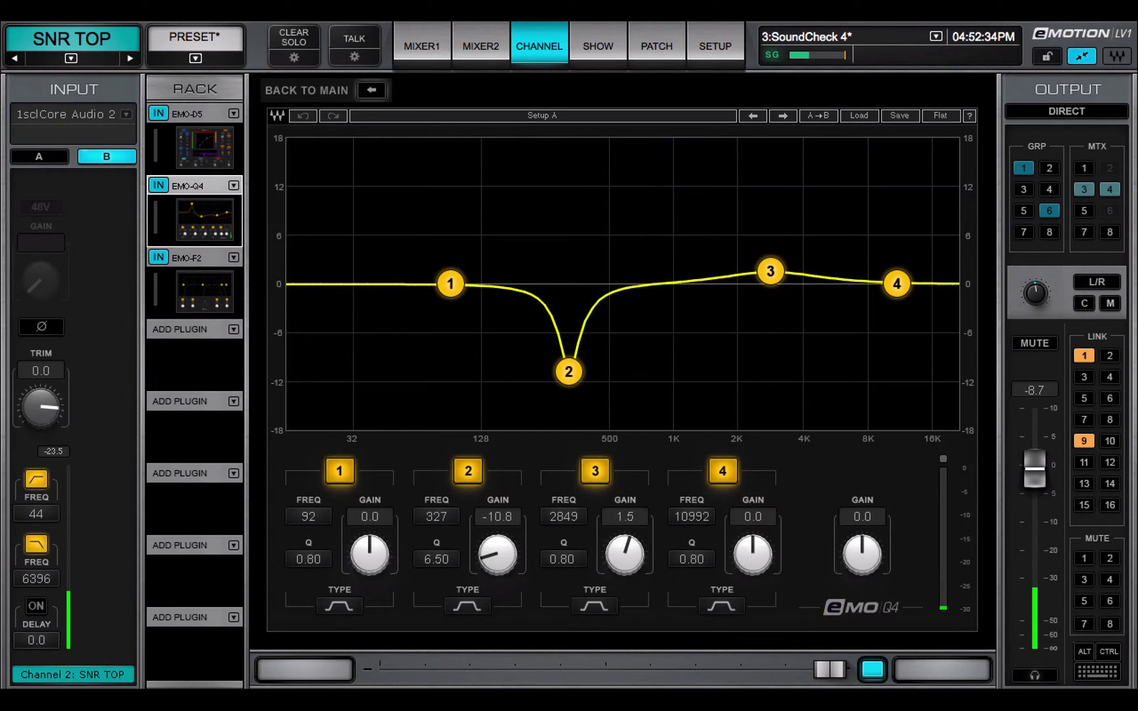
- View the EMO-F2 filter in the third rack slot and return to the main channel view
{"action": "left_click", "coordinate": [205, 292]}
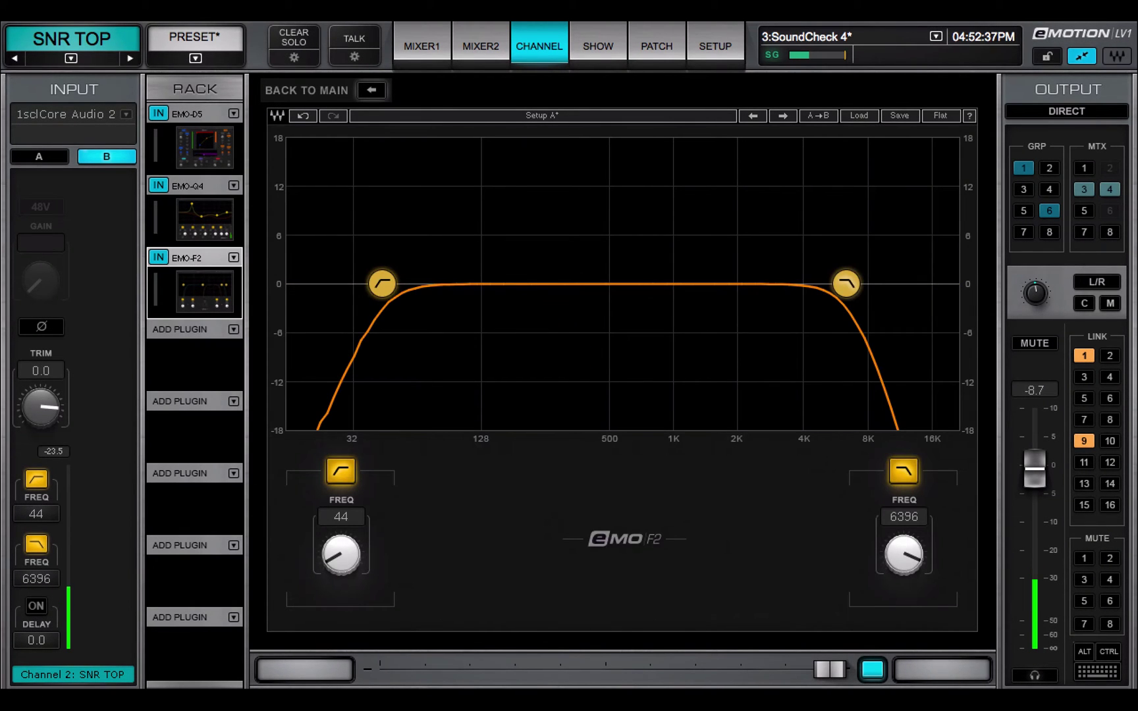
{"action": "left_click", "coordinate": [372, 90]}
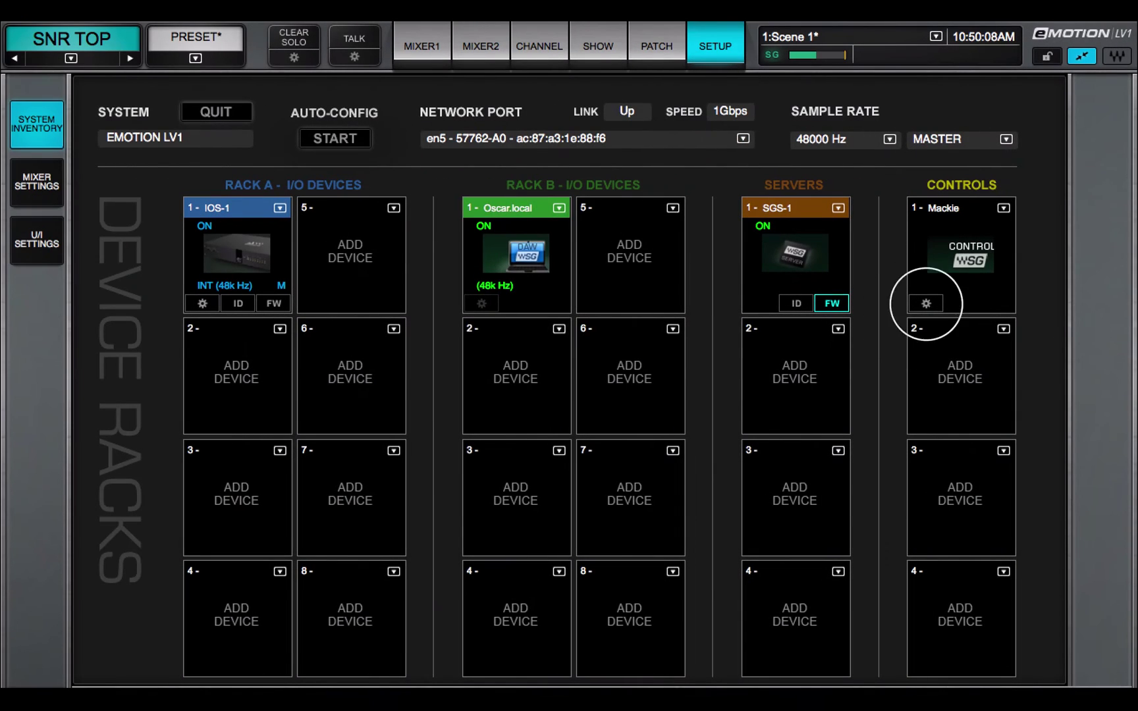
{"action": "left_click", "coordinate": [926, 303]}
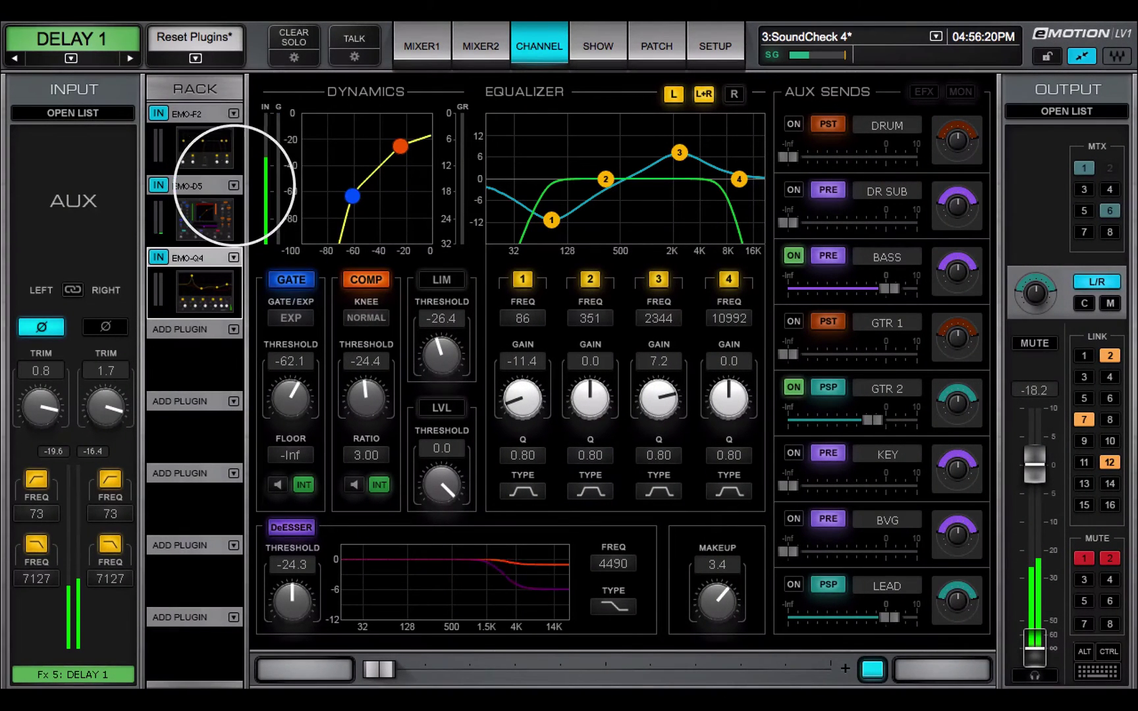
- Unassign the dynamics control from the EMO-D5 plug-in in the second rack slot of the DELAY 1 channel
{"action": "left_click", "coordinate": [234, 186]}
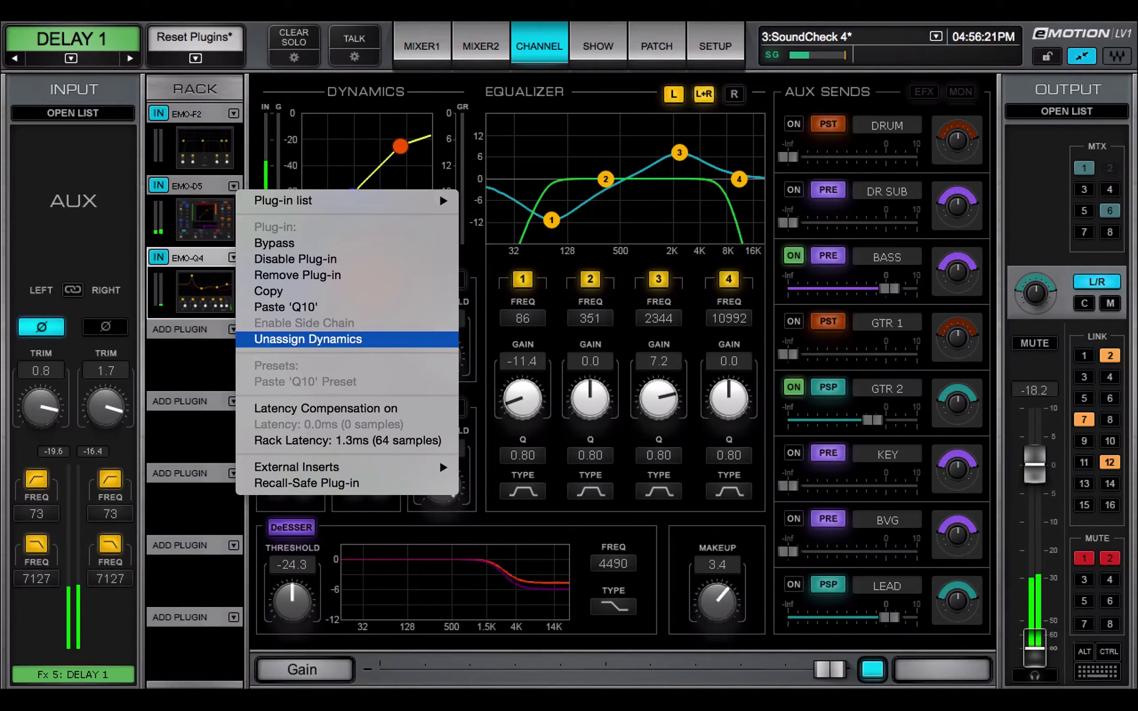
{"action": "left_click", "coordinate": [309, 339]}
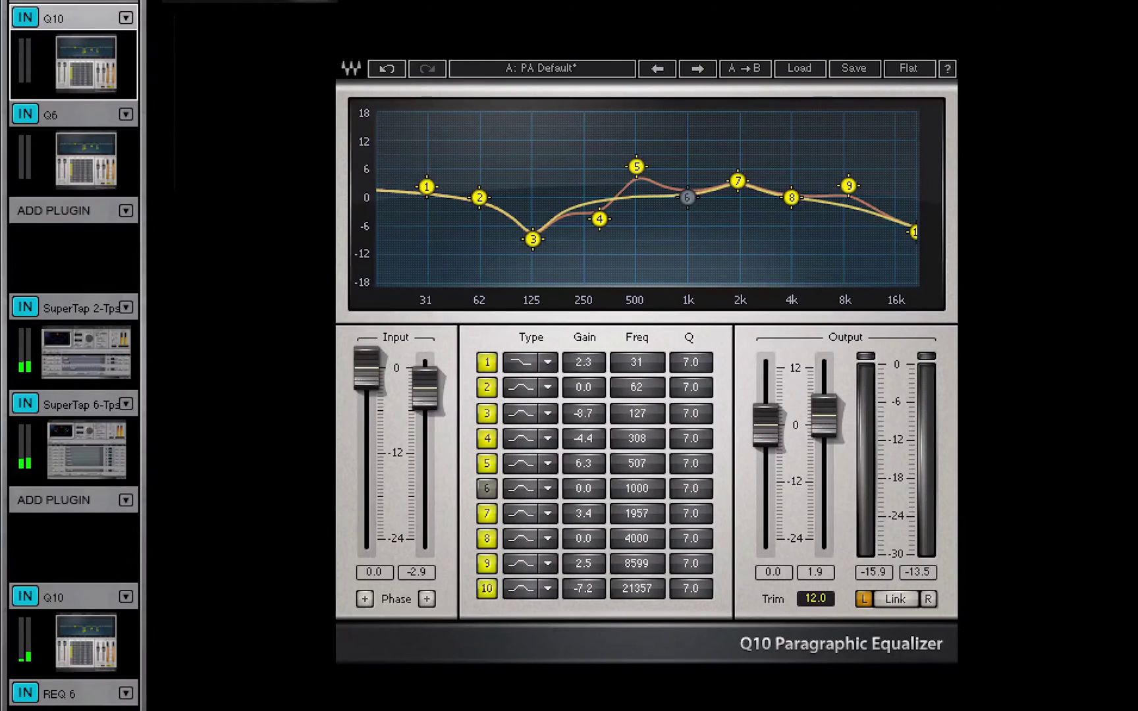
- Copy the Q10 equalizer and paste its preset onto the Q6 equalizer directly below it
{"action": "left_click", "coordinate": [125, 18]}
{"action": "left_click", "coordinate": [198, 164]}
{"action": "left_click", "coordinate": [85, 162]}
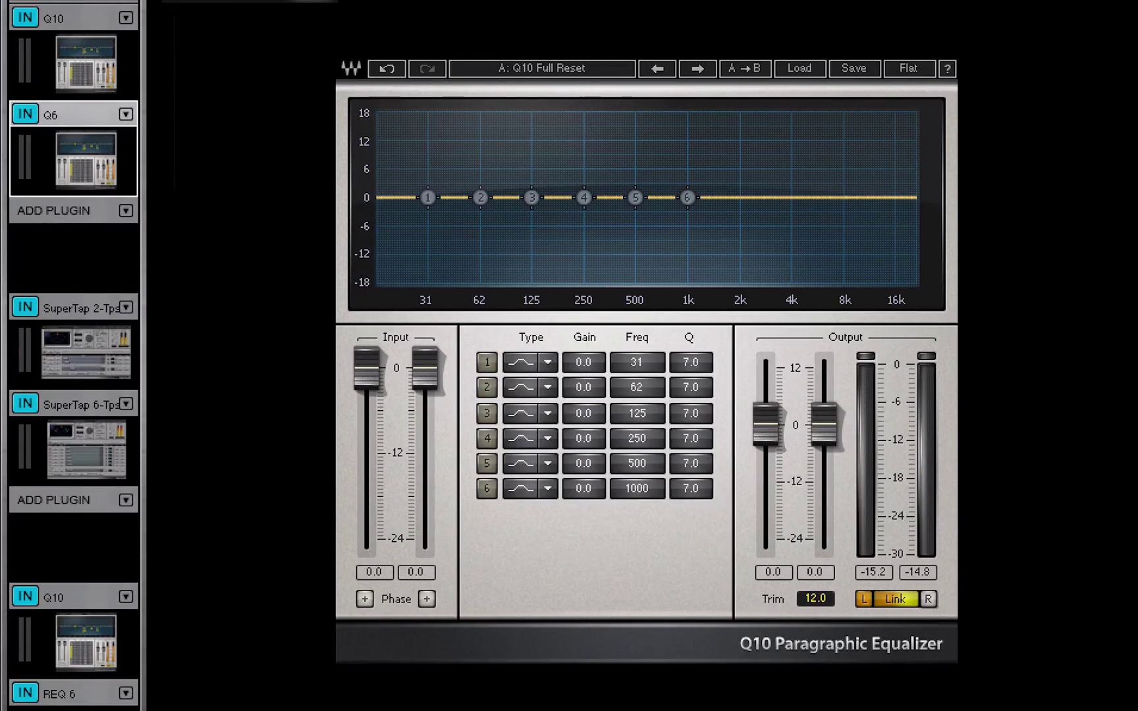
{"action": "left_click", "coordinate": [126, 115]}
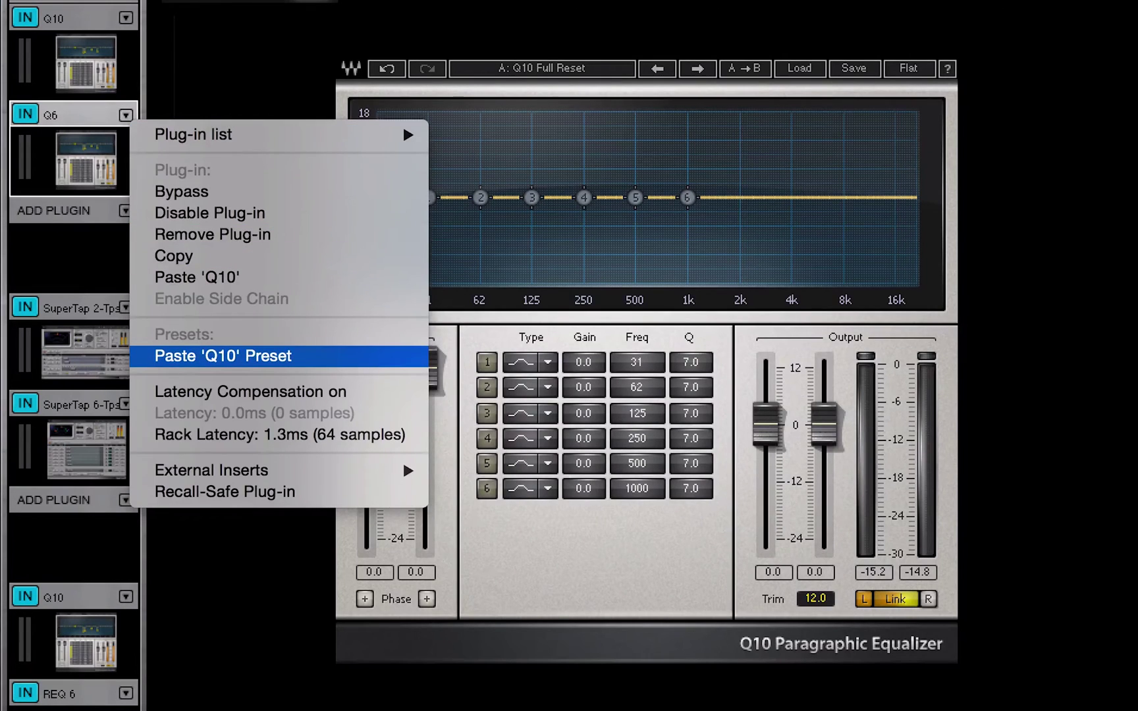
{"action": "left_click", "coordinate": [283, 356]}
- Copy the SuperTap 2-Taps delay and paste its preset onto the SuperTap 6-Taps delay in the following slot
{"action": "left_click", "coordinate": [84, 353]}
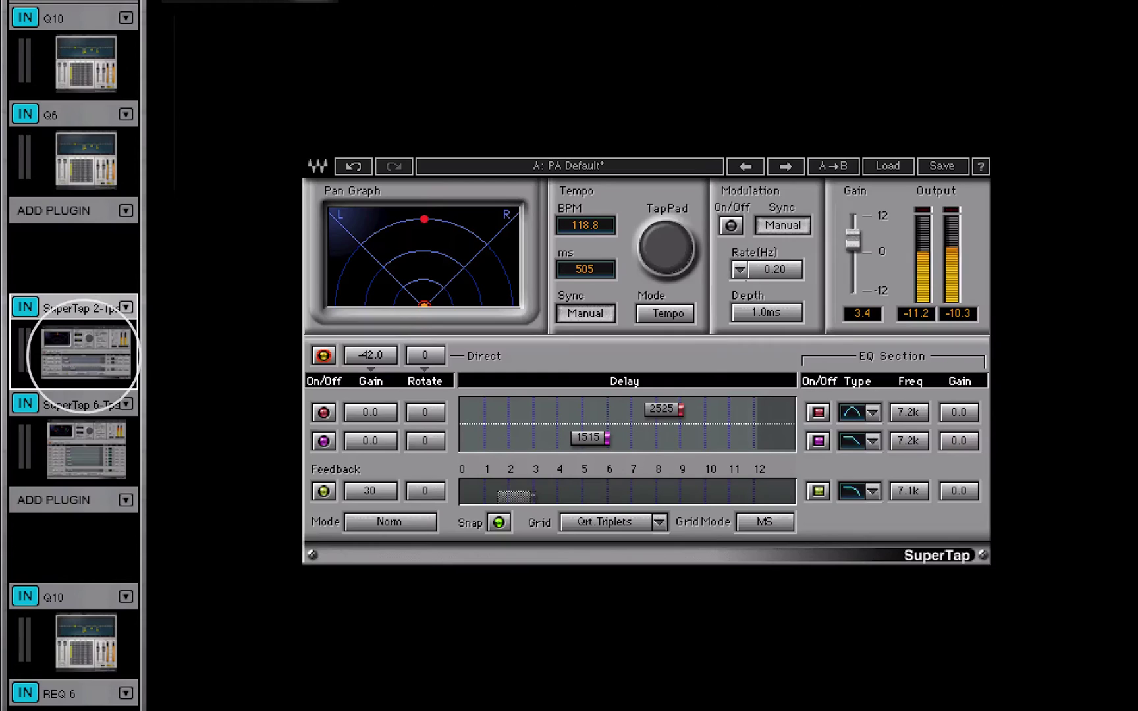
{"action": "left_click", "coordinate": [126, 308]}
{"action": "left_click", "coordinate": [197, 451]}
{"action": "left_click", "coordinate": [77, 447]}
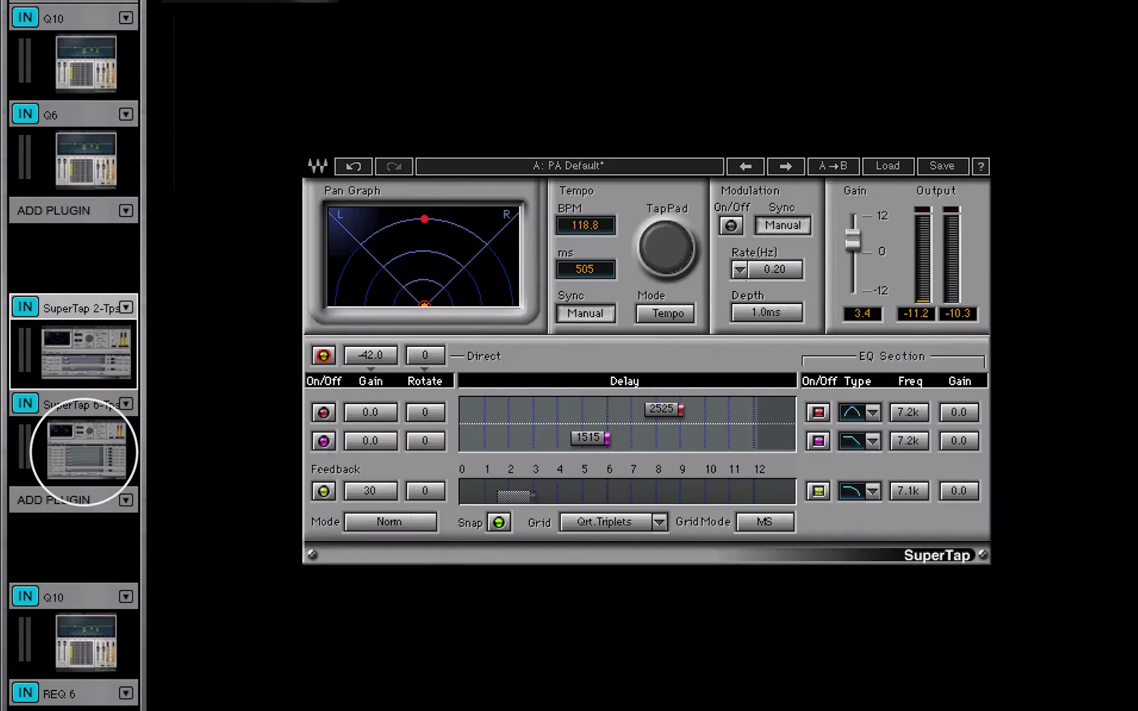
{"action": "left_click", "coordinate": [126, 404]}
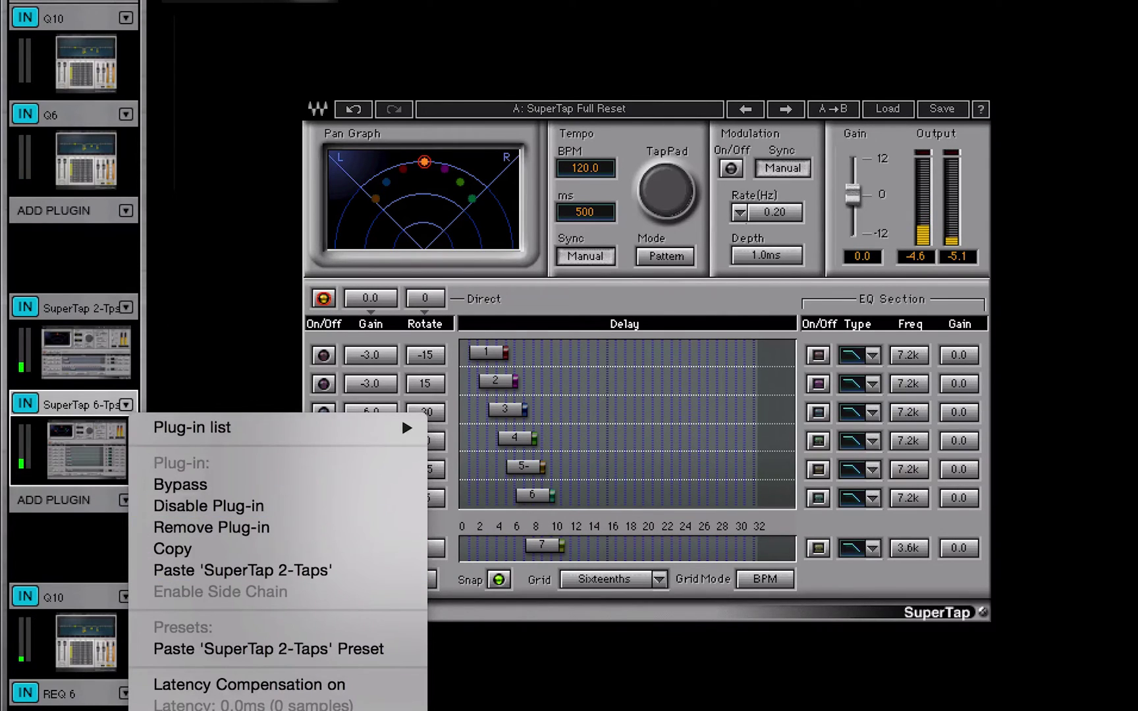
{"action": "left_click", "coordinate": [263, 649]}
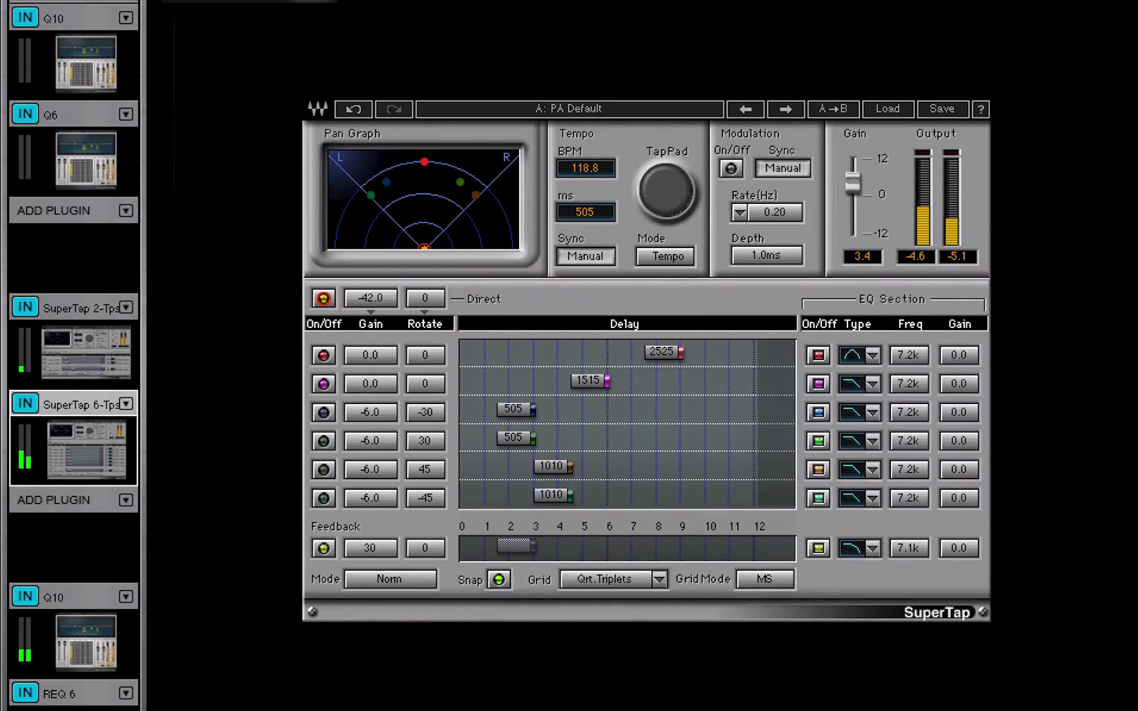
- Copy the lower Q10 equalizer, just above REQ 6, and paste it into the REQ 6 slot to replace that plug-in
{"action": "left_click", "coordinate": [85, 642]}
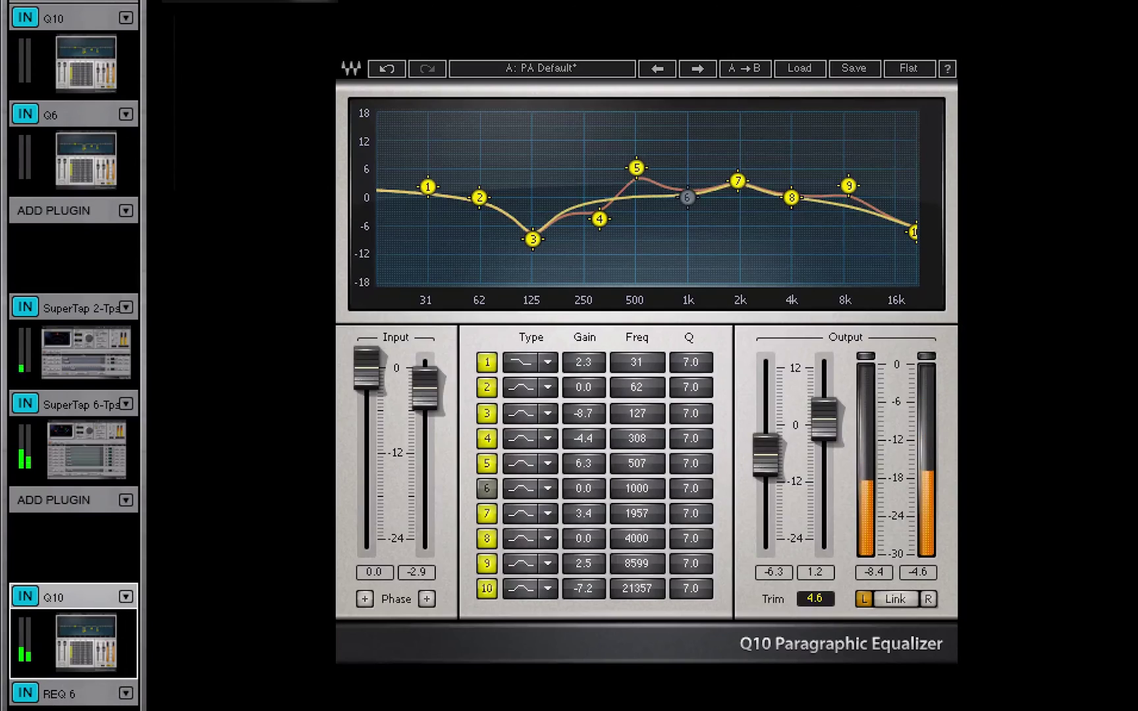
{"action": "left_click", "coordinate": [126, 597]}
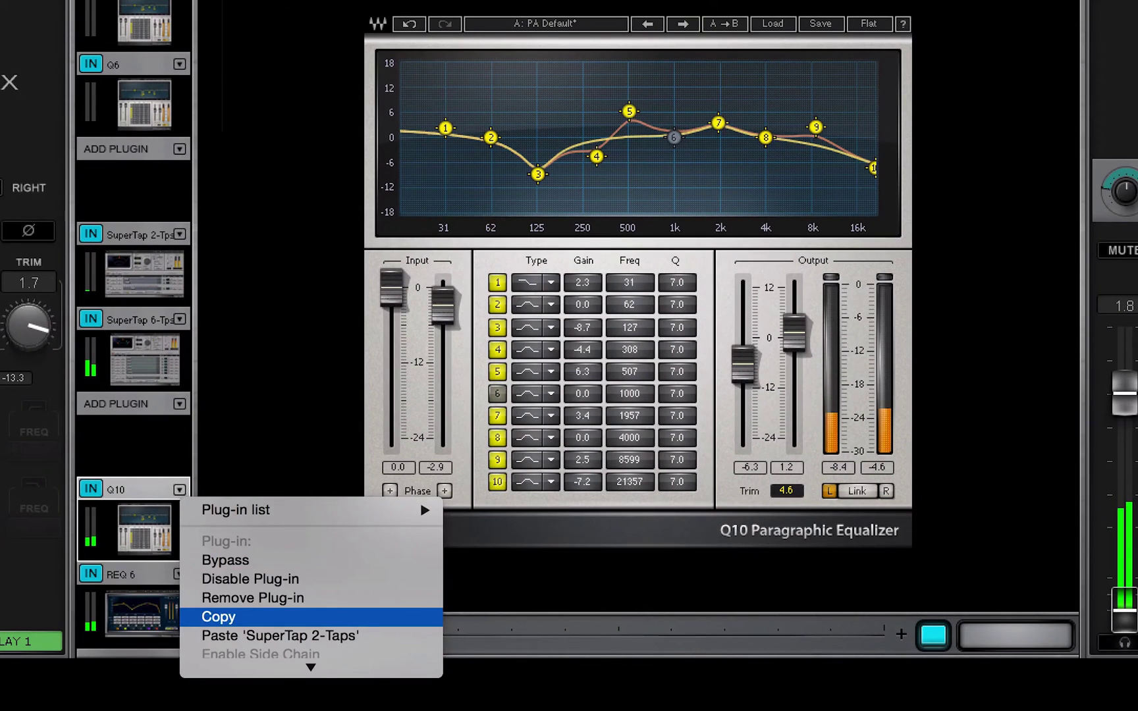
{"action": "left_click", "coordinate": [212, 631]}
{"action": "left_click", "coordinate": [178, 574]}
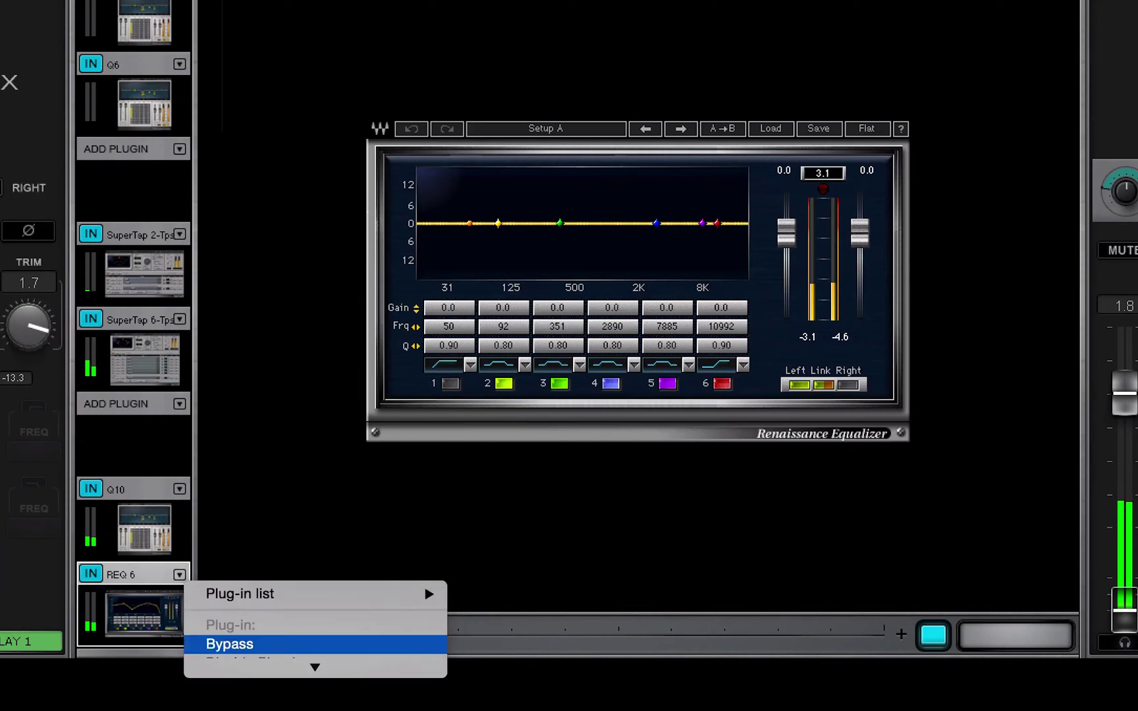
{"action": "mouse_move", "coordinate": [315, 667]}
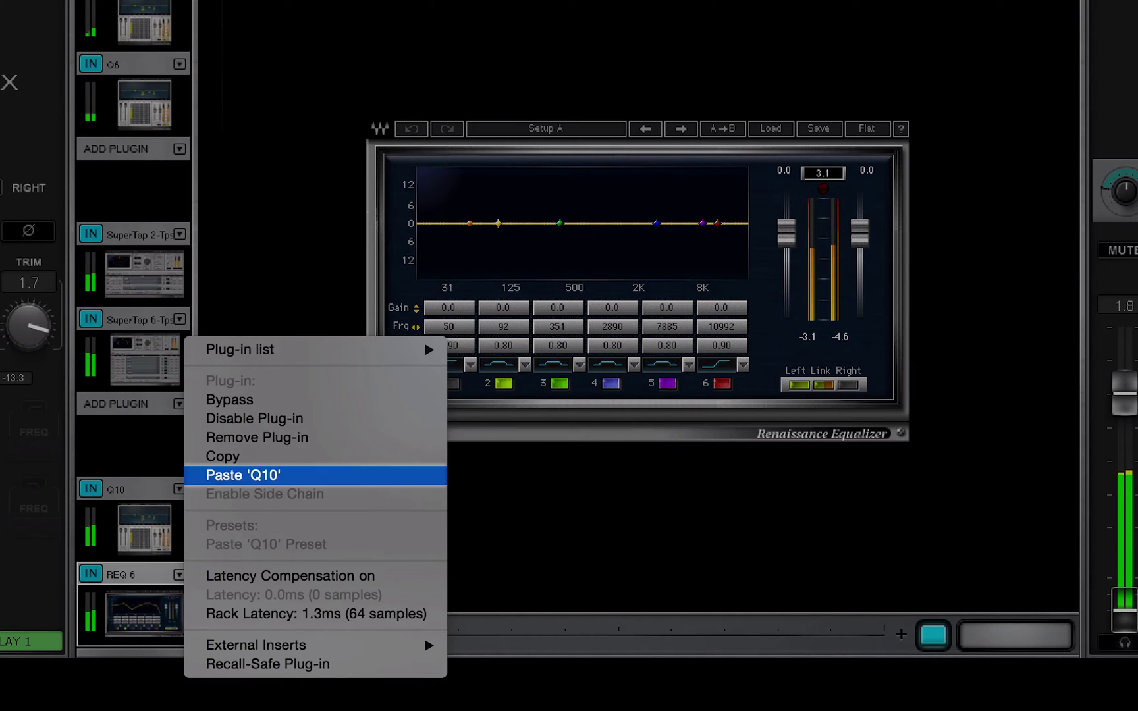
{"action": "left_click", "coordinate": [263, 475]}
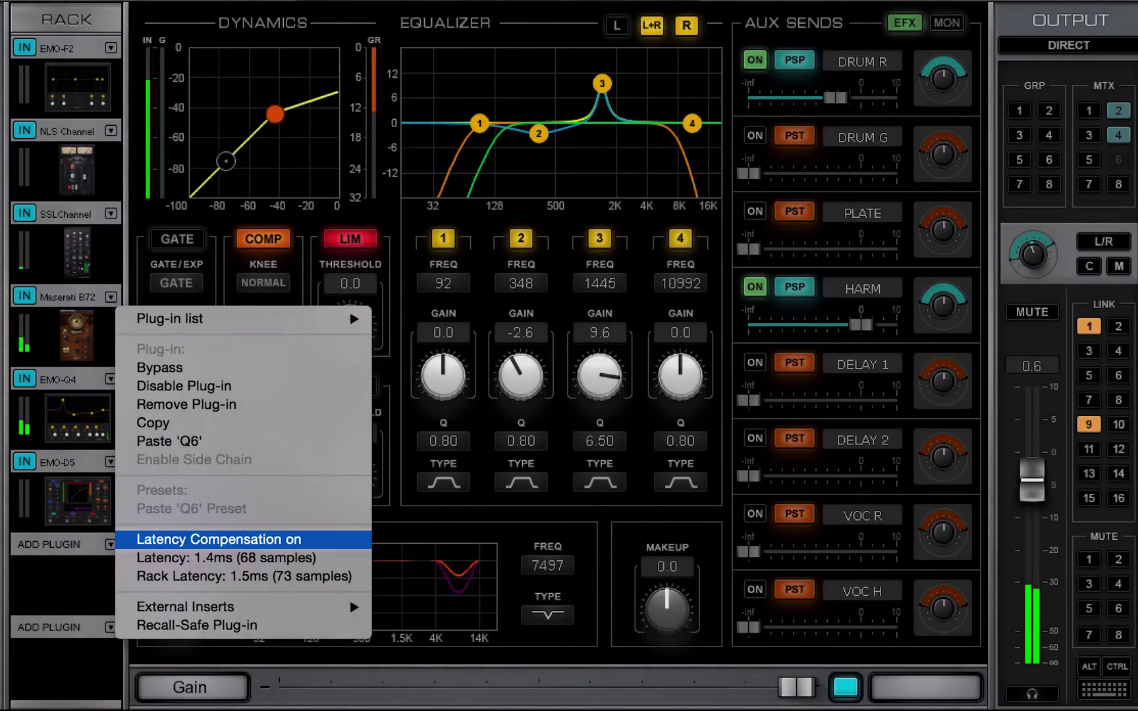
- Toggle latency compensation for the Maserati B72 plug-in in the fourth rack slot and reopen its options
{"action": "left_click", "coordinate": [219, 539]}
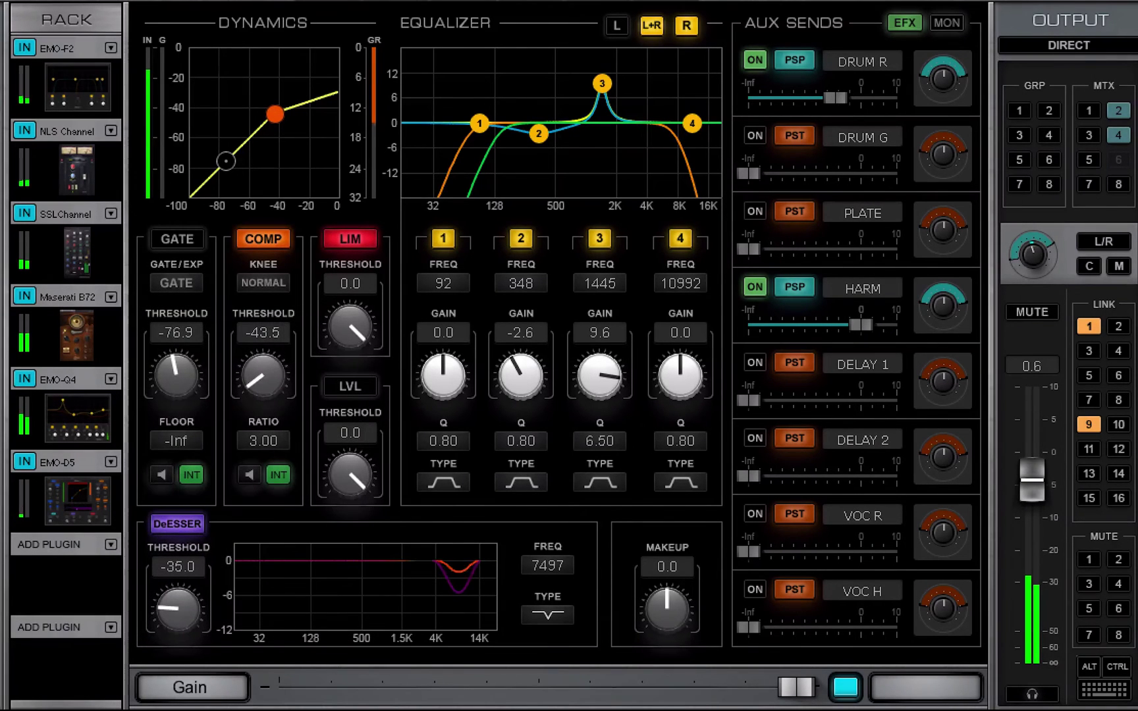
{"action": "left_click", "coordinate": [111, 298]}
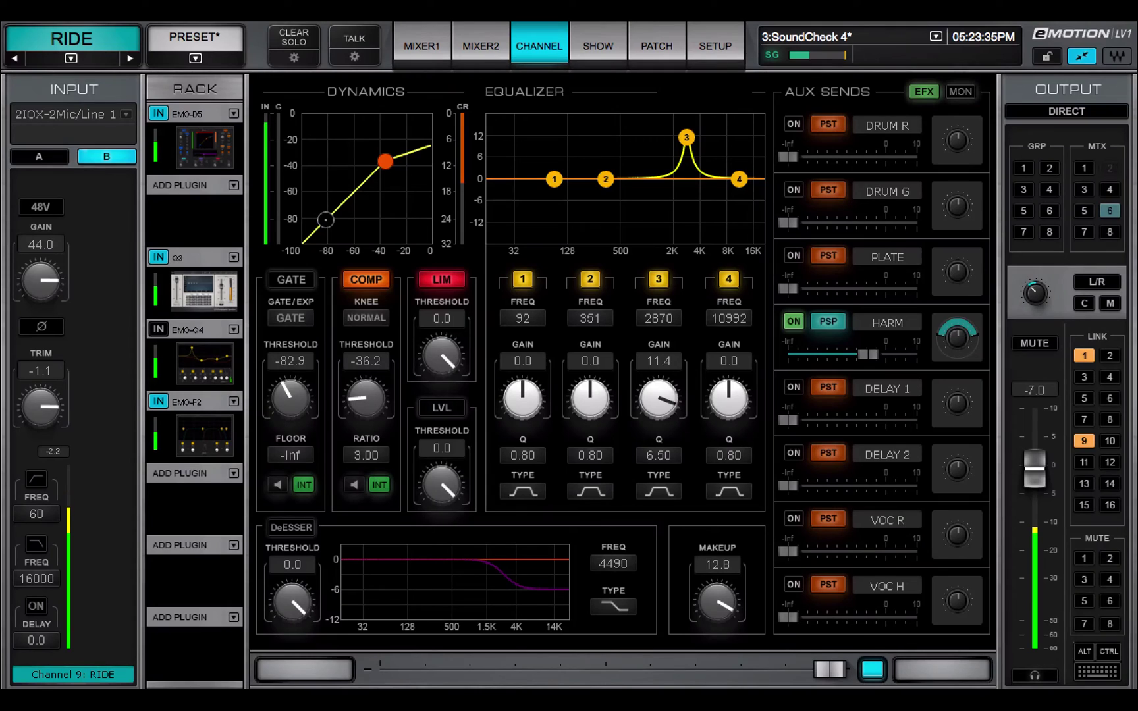
- Add external insert 18 to the empty second rack slot of the RIDE channel
{"action": "left_click", "coordinate": [234, 186]}
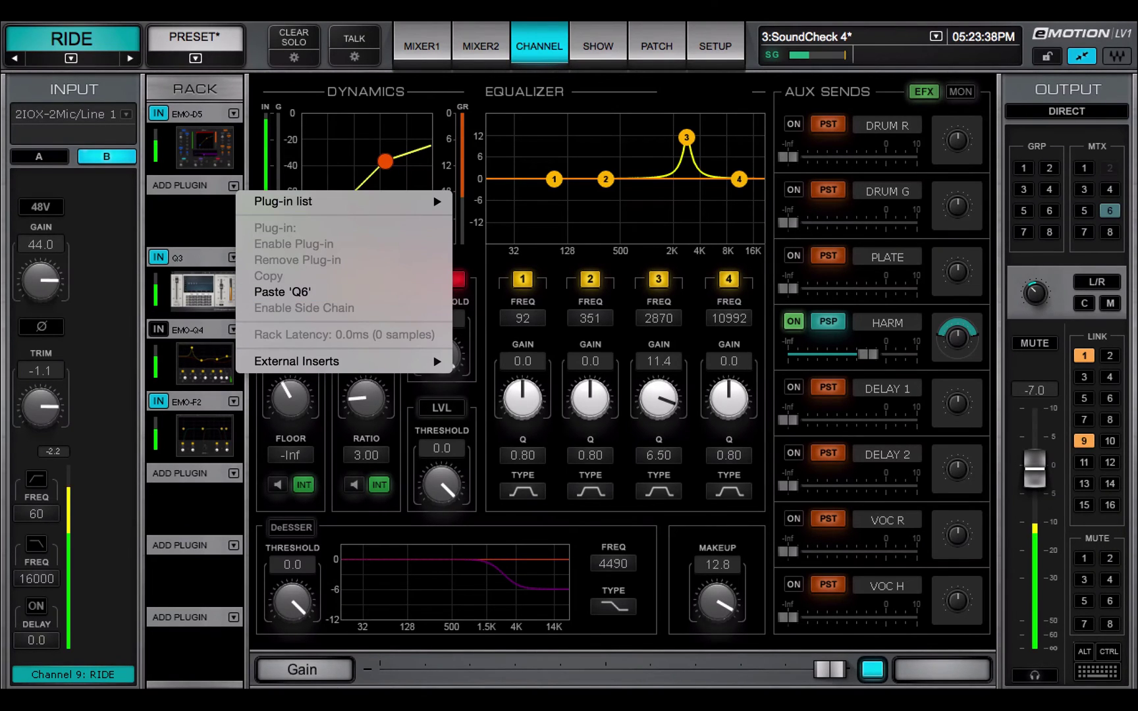
{"action": "mouse_move", "coordinate": [297, 361]}
{"action": "left_click", "coordinate": [495, 470]}
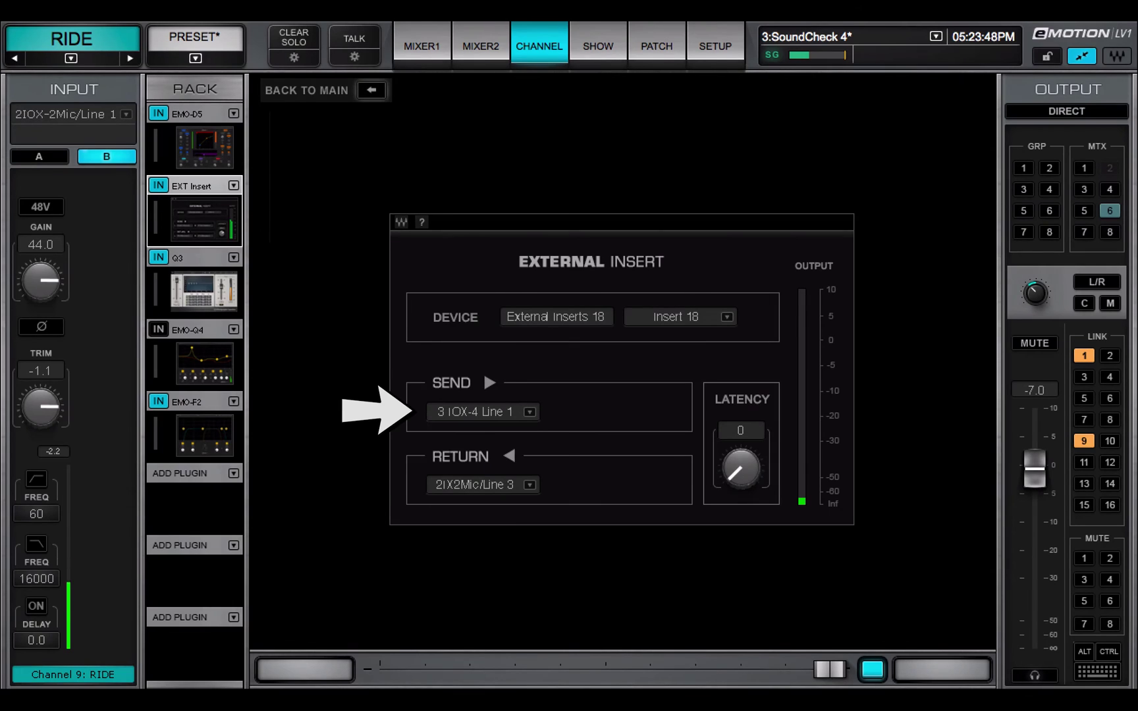
- Route the external insert's send to IOX-2 Analog Line 6 and its return to IOS-1 Analog Mic/Line 4
{"action": "left_click", "coordinate": [531, 413]}
{"action": "mouse_move", "coordinate": [593, 463]}
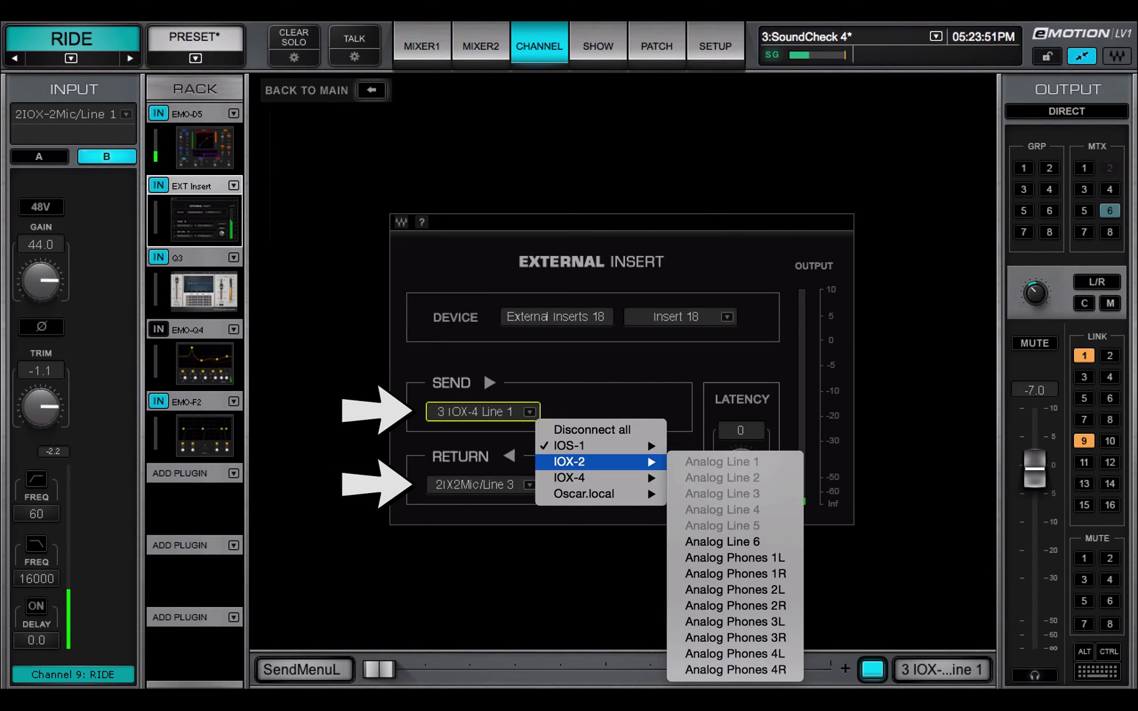
{"action": "left_click", "coordinate": [723, 541]}
{"action": "left_click", "coordinate": [529, 485]}
{"action": "mouse_move", "coordinate": [580, 520]}
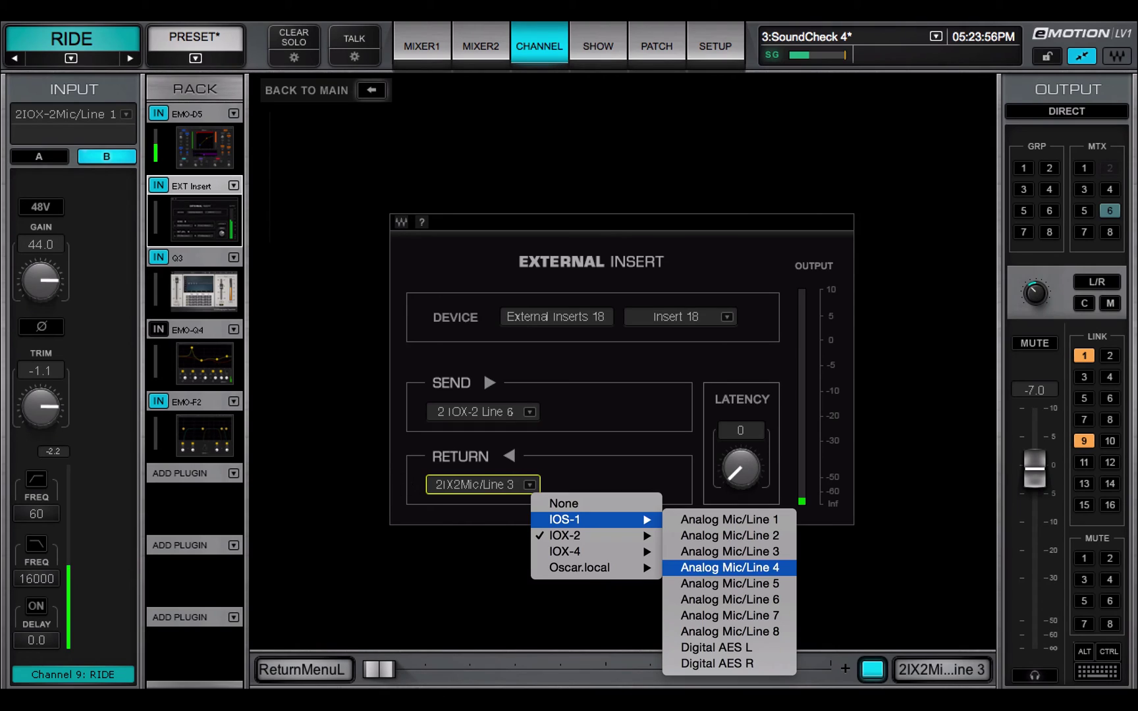
{"action": "left_click", "coordinate": [729, 568]}
- Rename the external insert device "My insert" and check the list of available inserts without changing the selection
{"action": "double_click", "coordinate": [556, 317]}
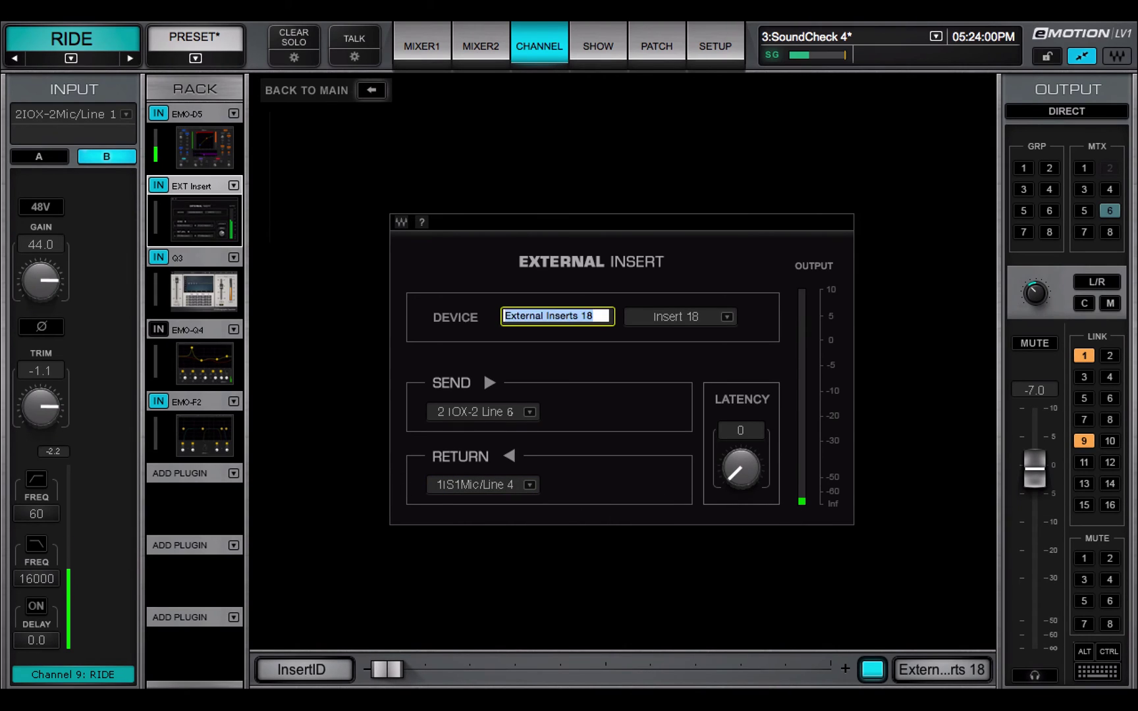
{"action": "type", "text": "My "}
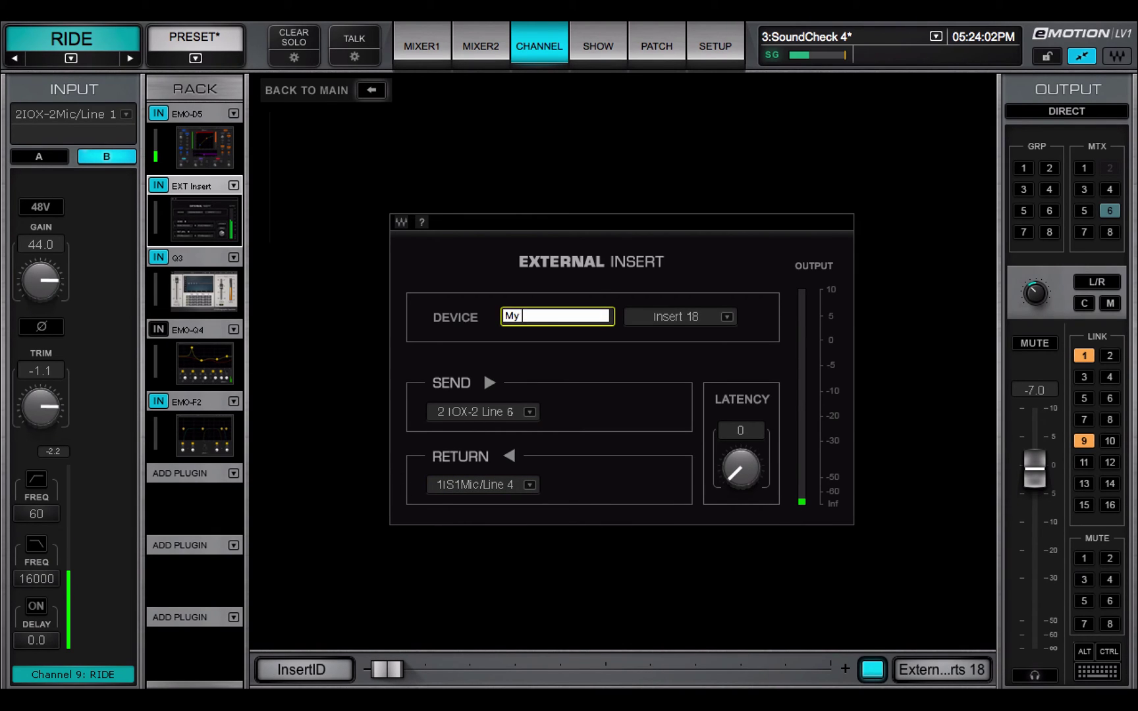
{"action": "type", "text": "insert"}
{"action": "key", "text": "Return"}
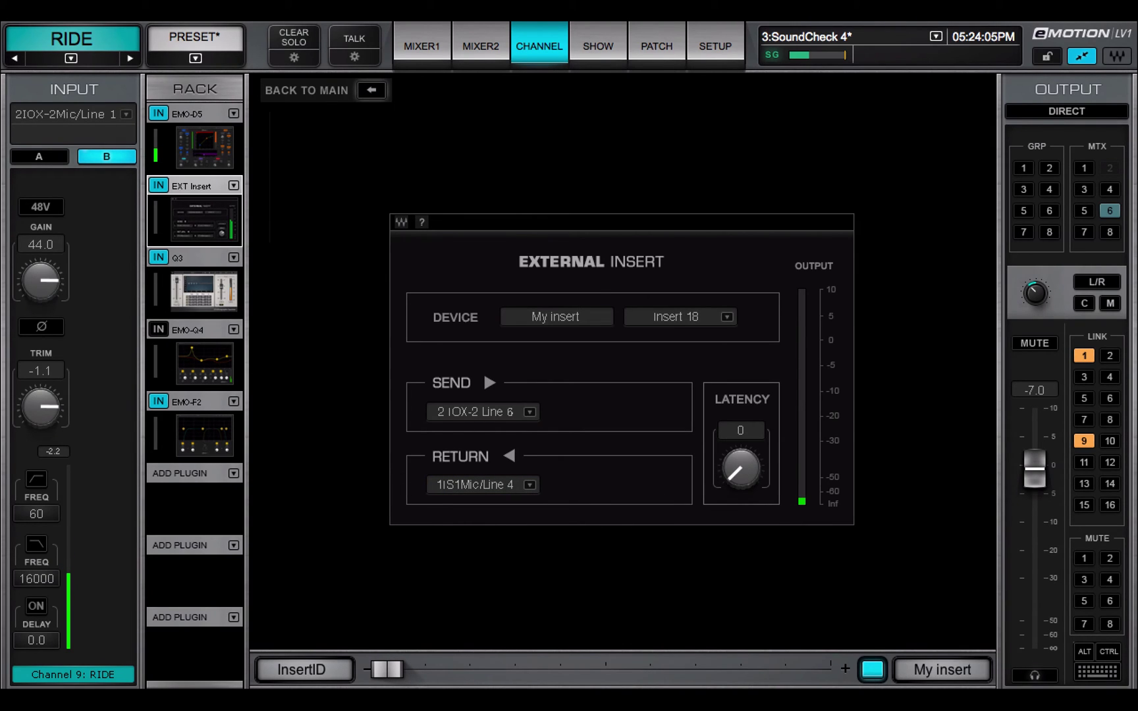
{"action": "left_click", "coordinate": [727, 317]}
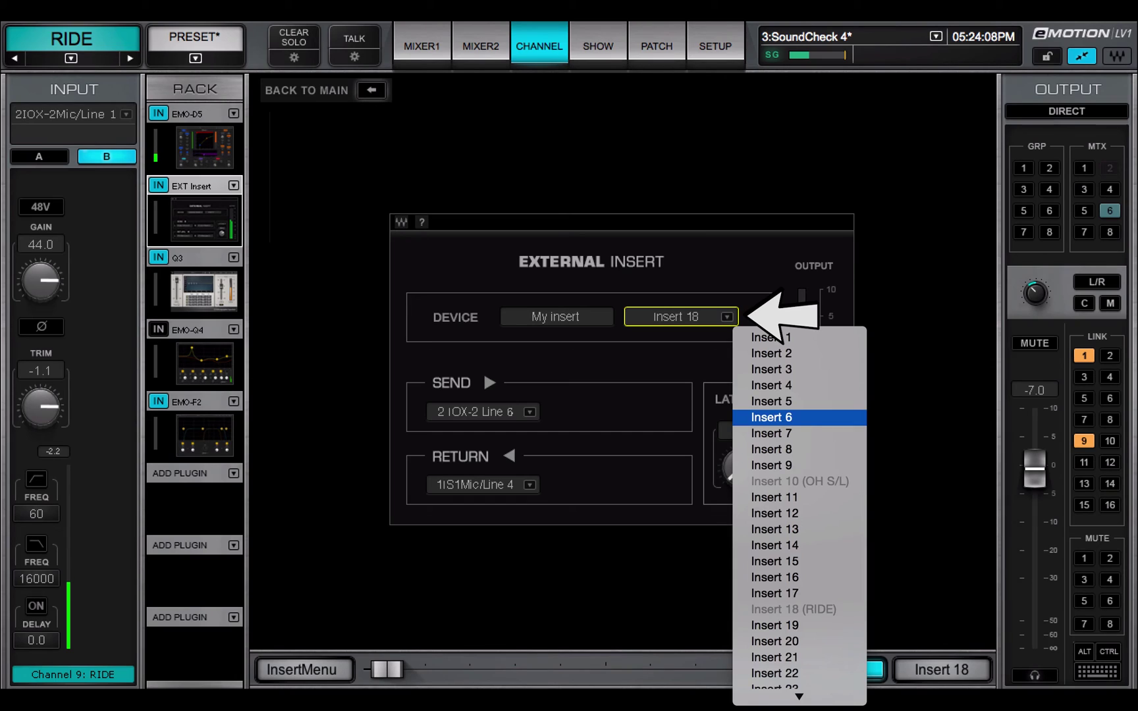
{"action": "key", "text": "Escape"}
- Set the external insert's latency to 41 and move the insert to the fourth rack slot, after EMO-Q4
{"action": "left_click", "coordinate": [741, 468]}
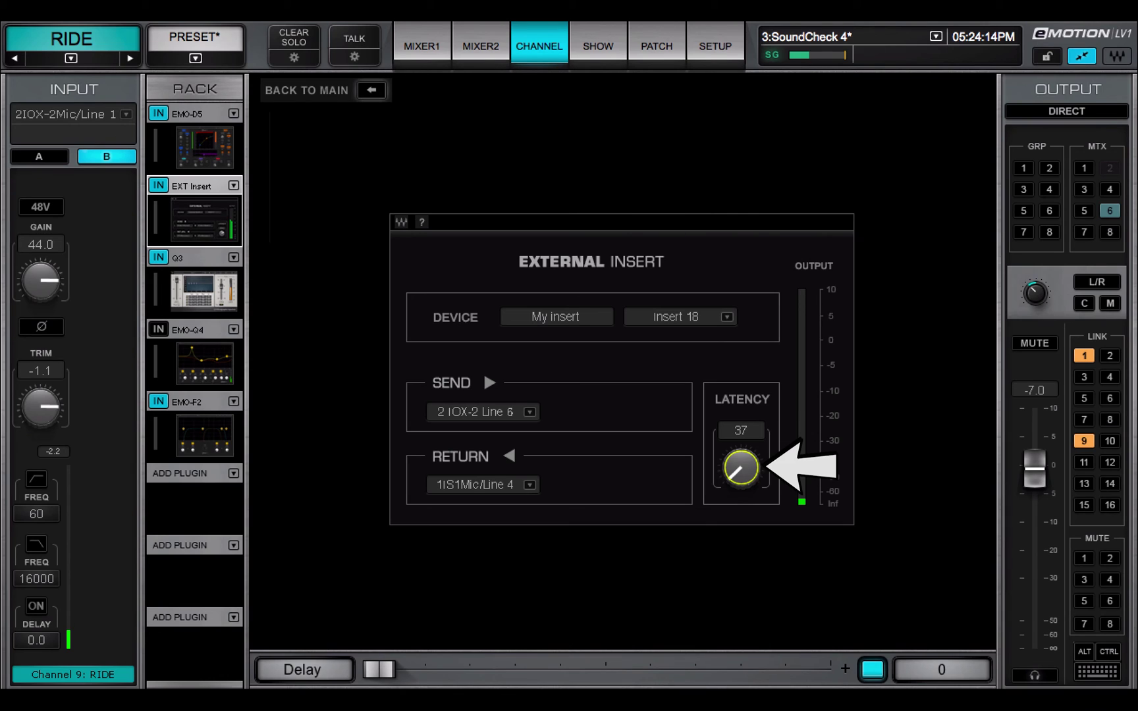
{"action": "left_click_drag", "start_coordinate": [742, 467], "coordinate": [742, 464]}
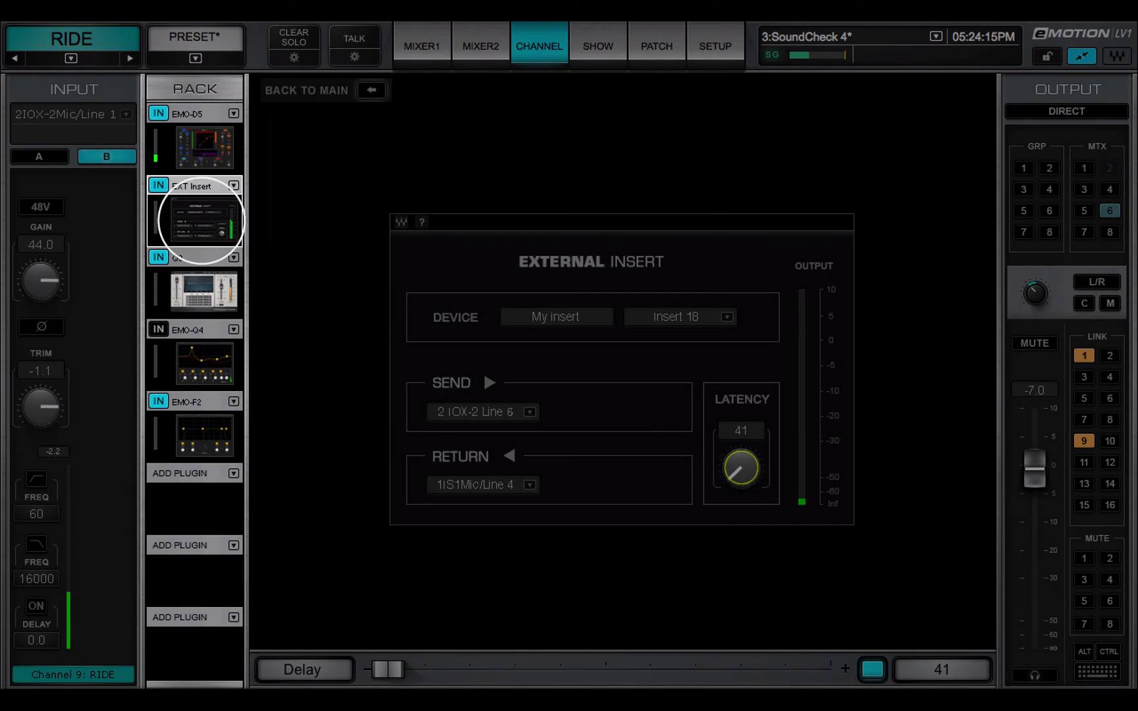
{"action": "left_click_drag", "start_coordinate": [200, 220], "coordinate": [199, 360]}
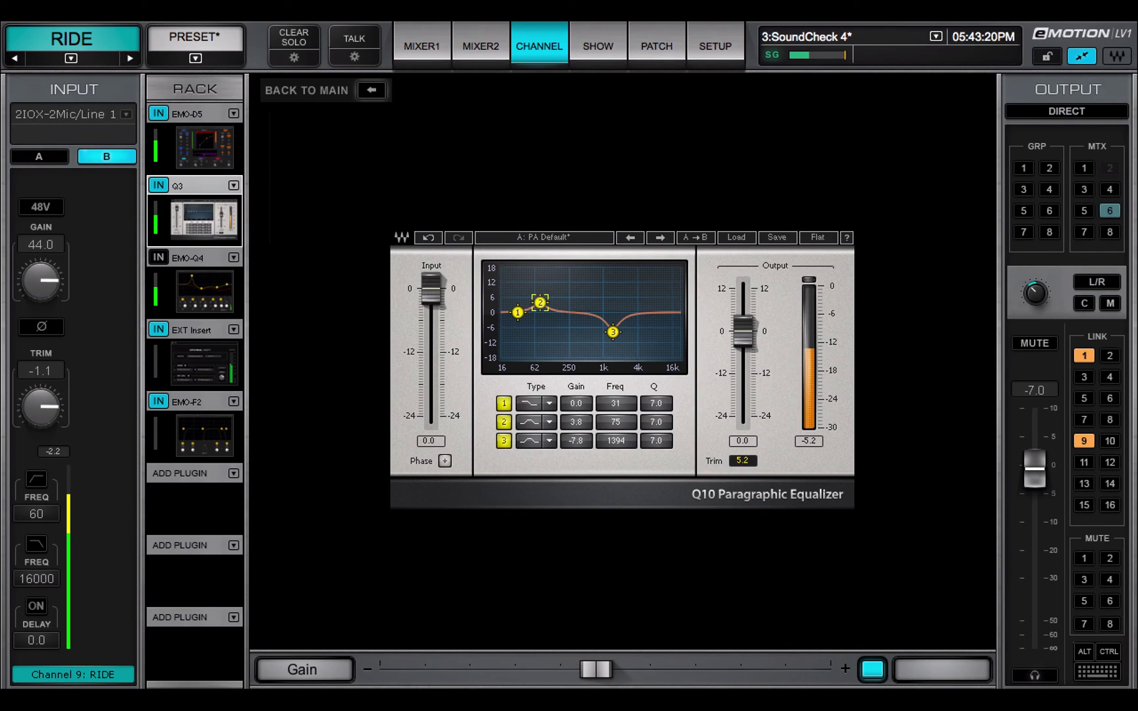
- Make the Q3 equalizer in the second rack slot of the RIDE channel recall-safe
{"action": "left_click", "coordinate": [233, 186]}
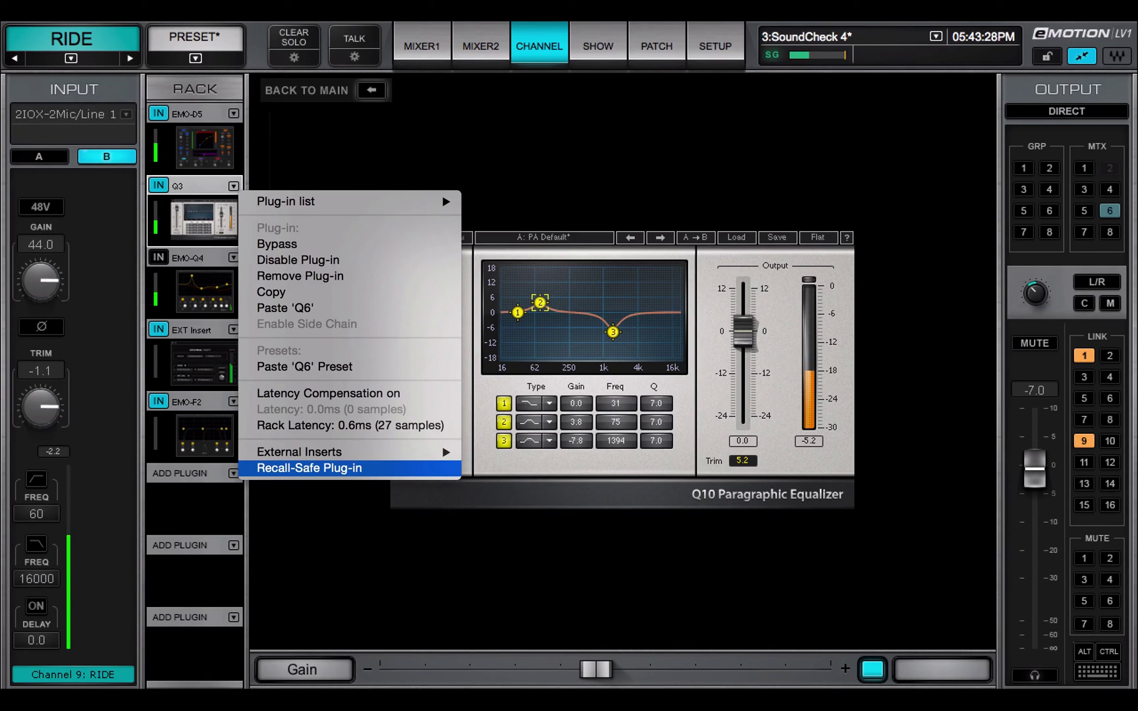
{"action": "left_click", "coordinate": [309, 468]}
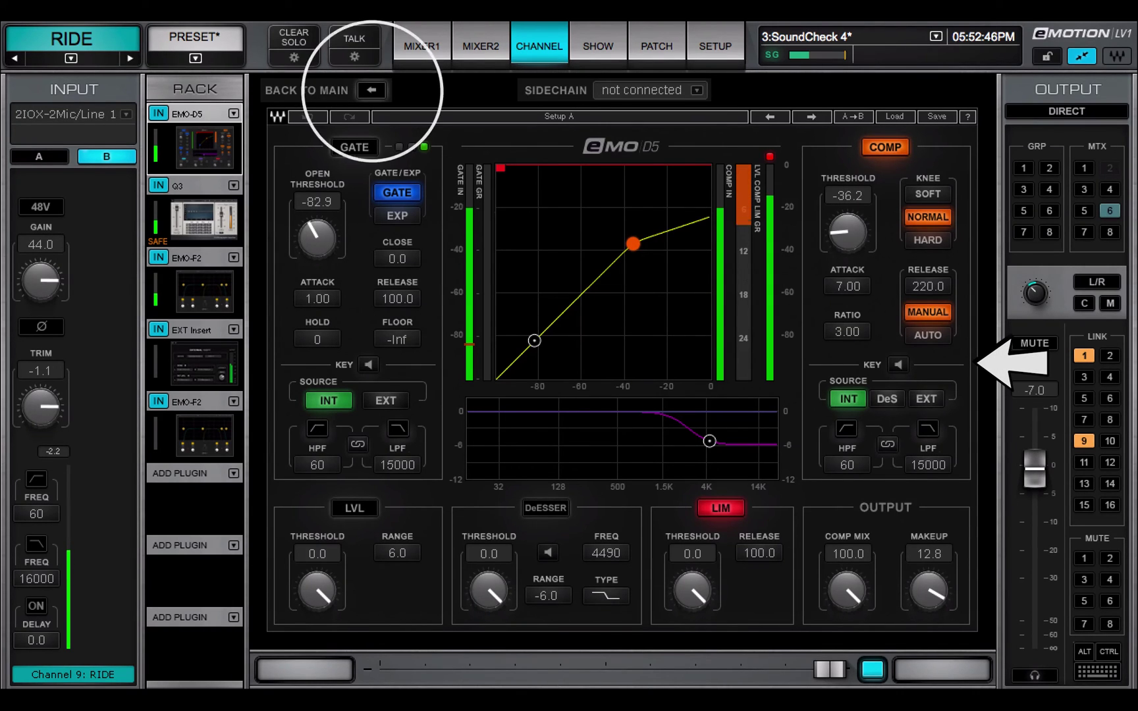
- Return to the main channel view and move an EMO-F2 filter into the second rack slot, ahead of the Q3 equalizer
{"action": "left_click", "coordinate": [372, 90]}
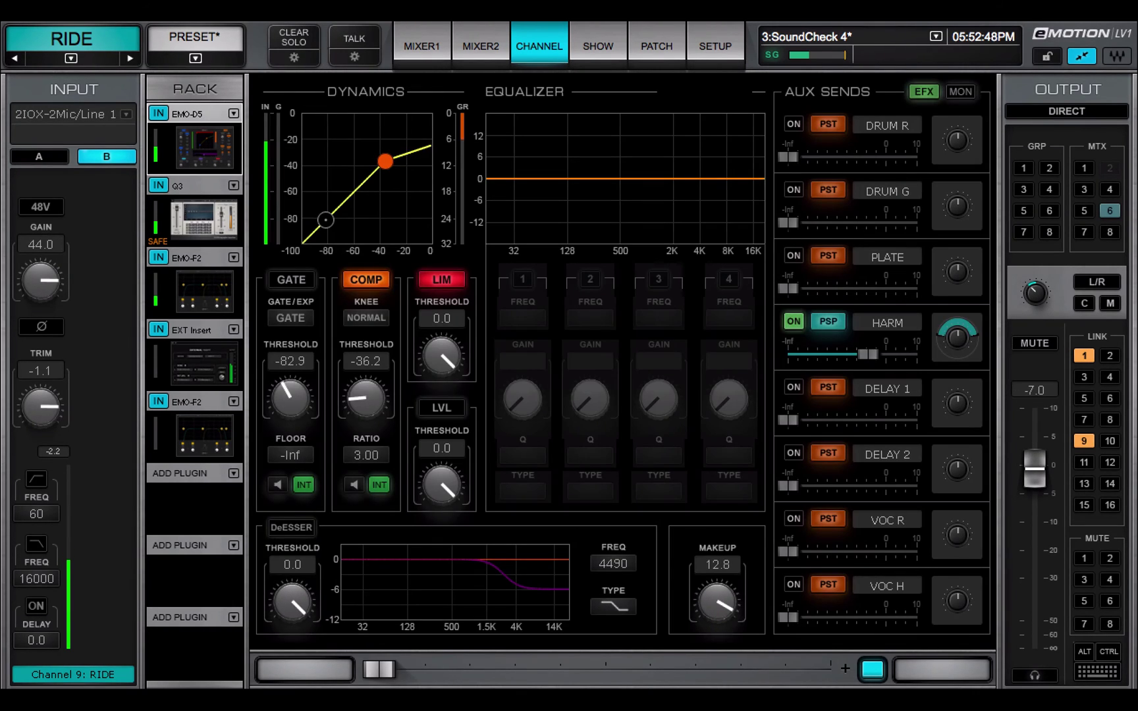
{"action": "left_click_drag", "start_coordinate": [204, 291], "coordinate": [204, 220]}
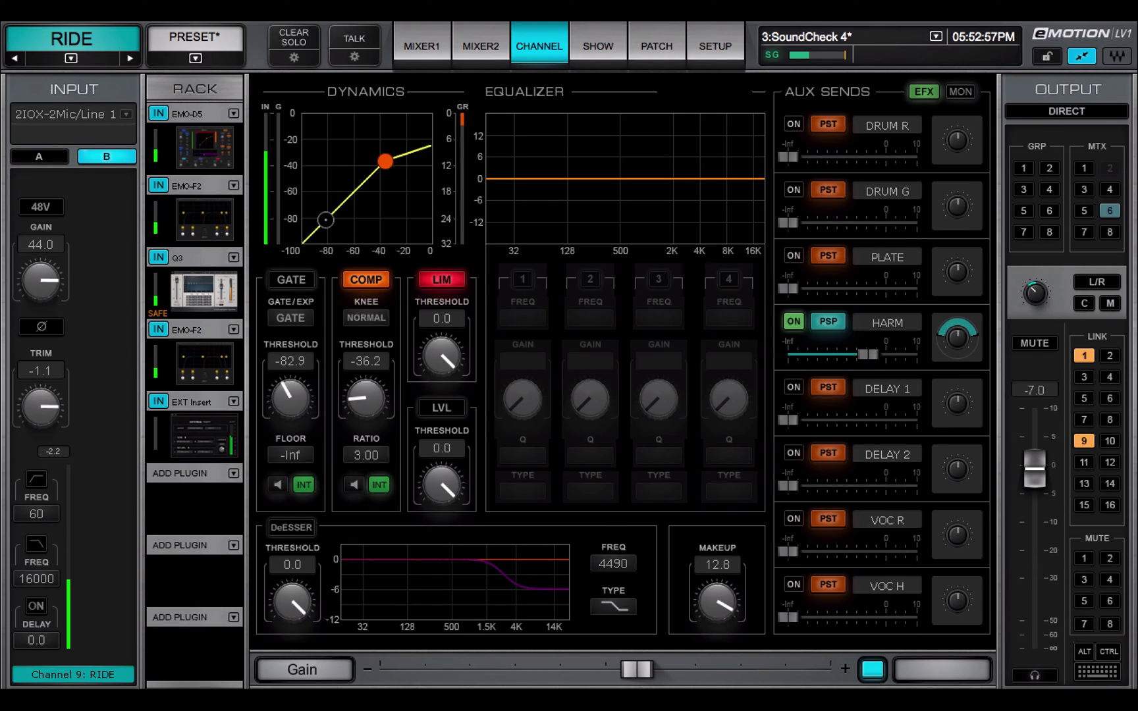
{"action": "left_click", "coordinate": [234, 329]}
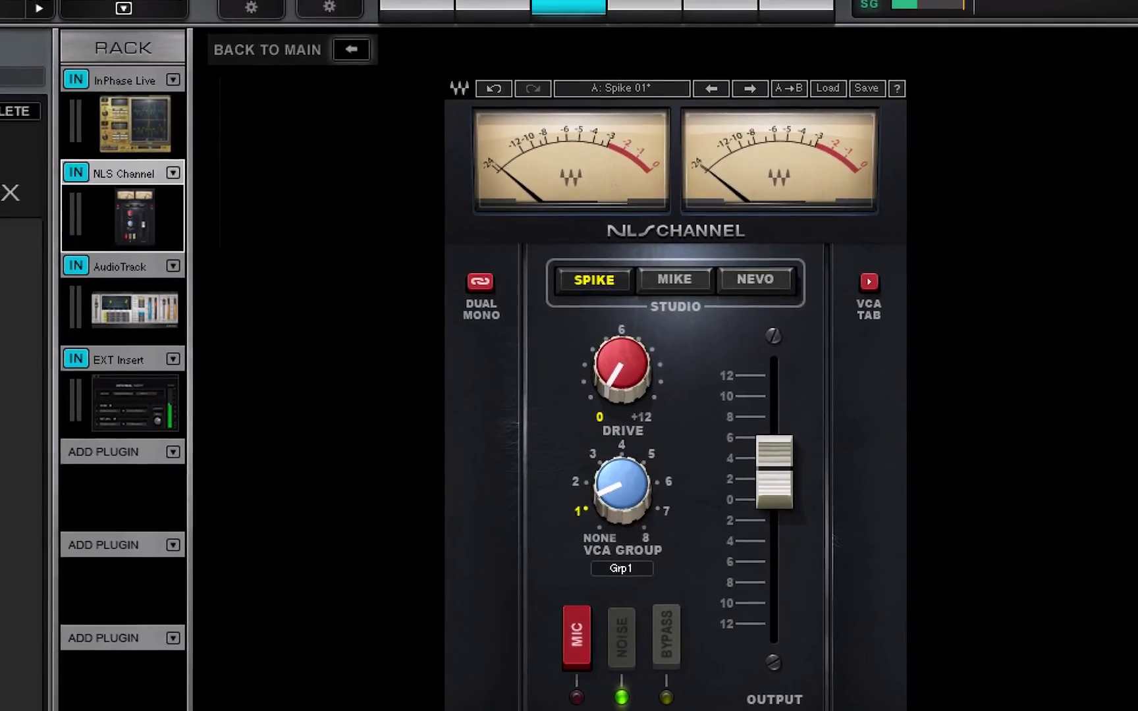
- Insert a plug-in from the EQ category into the empty fifth rack slot, after the external insert
{"action": "left_click", "coordinate": [149, 472]}
{"action": "mouse_move", "coordinate": [296, 464]}
{"action": "mouse_move", "coordinate": [507, 486]}
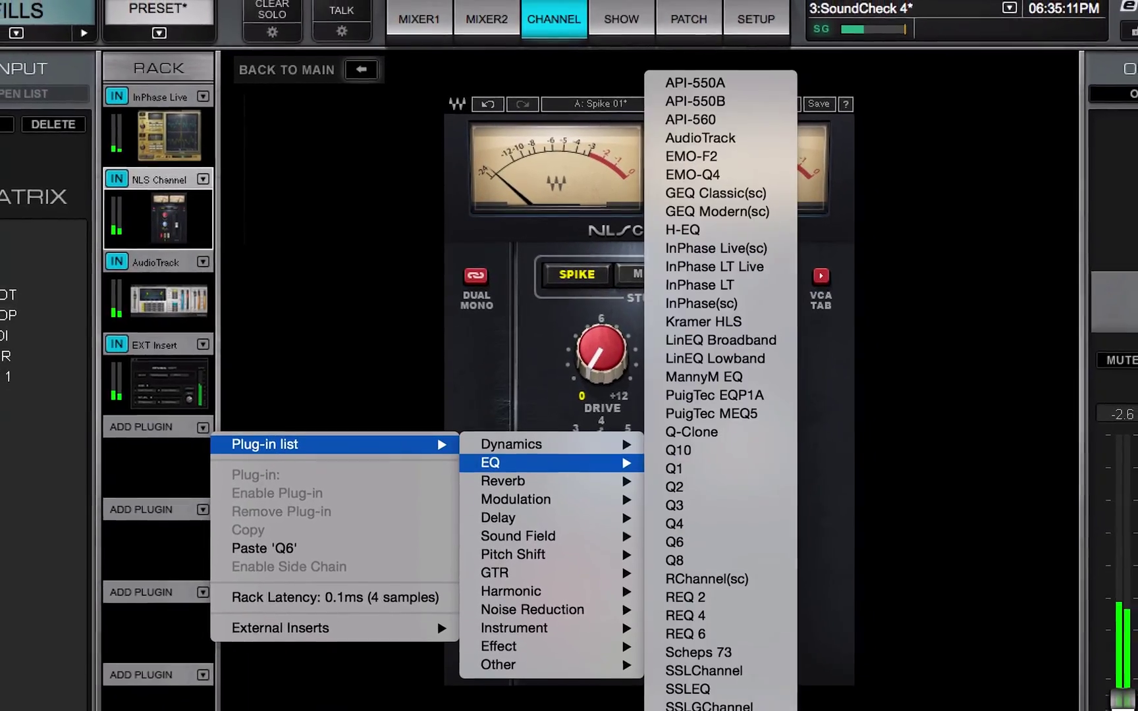
{"action": "left_click", "coordinate": [680, 587]}
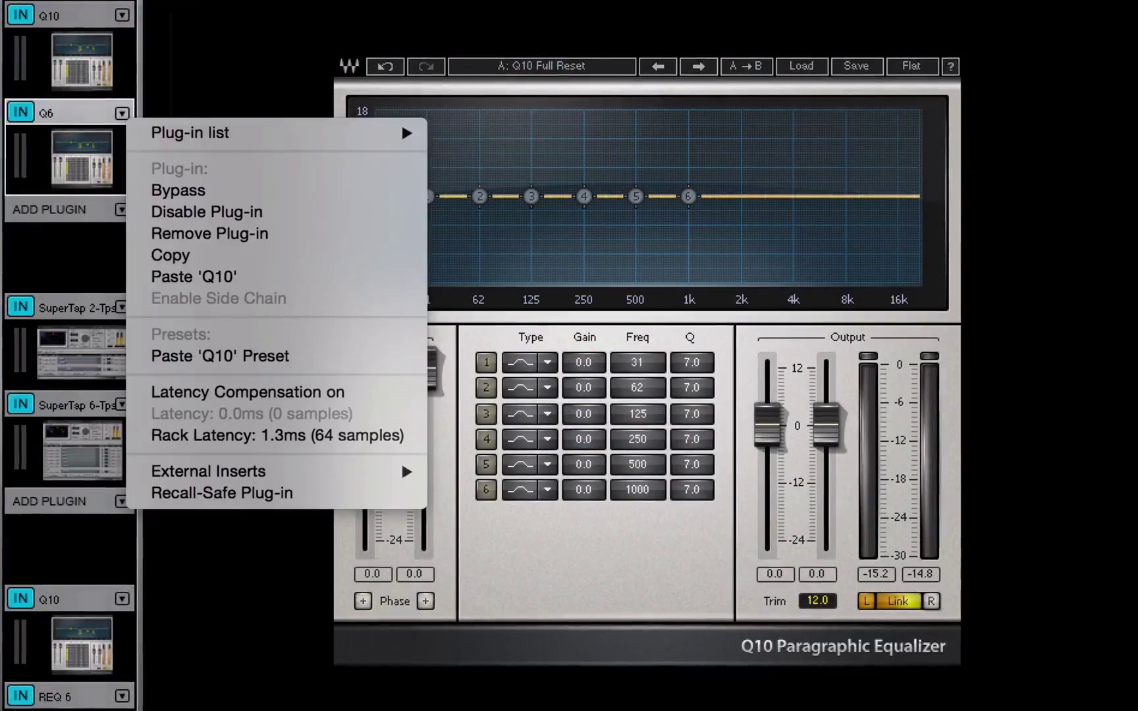
- Paste the copied Q10 preset onto the Q6 equalizer in the second displayed rack slot
{"action": "left_click", "coordinate": [220, 356]}
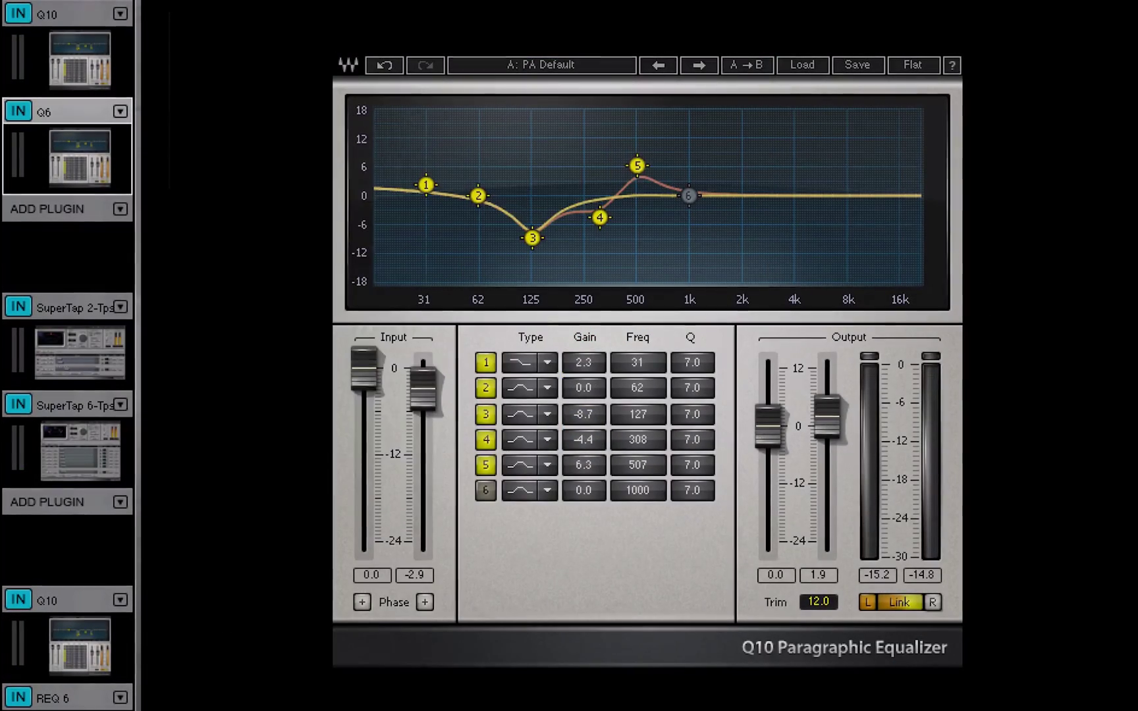